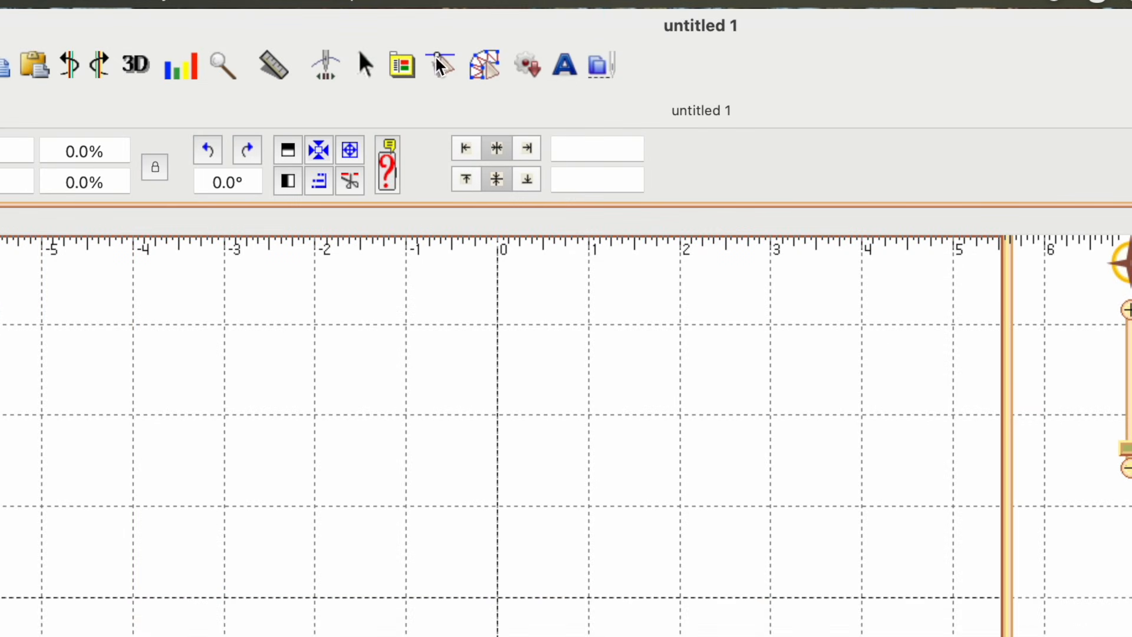
Step: Switch to digitizing mode and start a TrueType art object in the University typeface
left_click(487, 69)
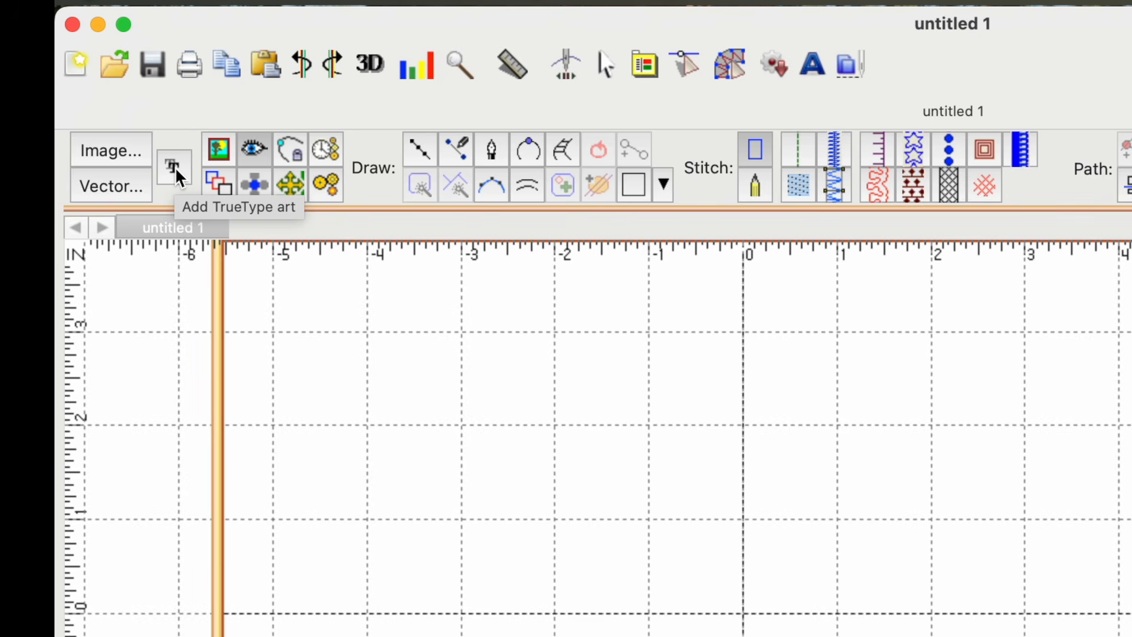
left_click(177, 168)
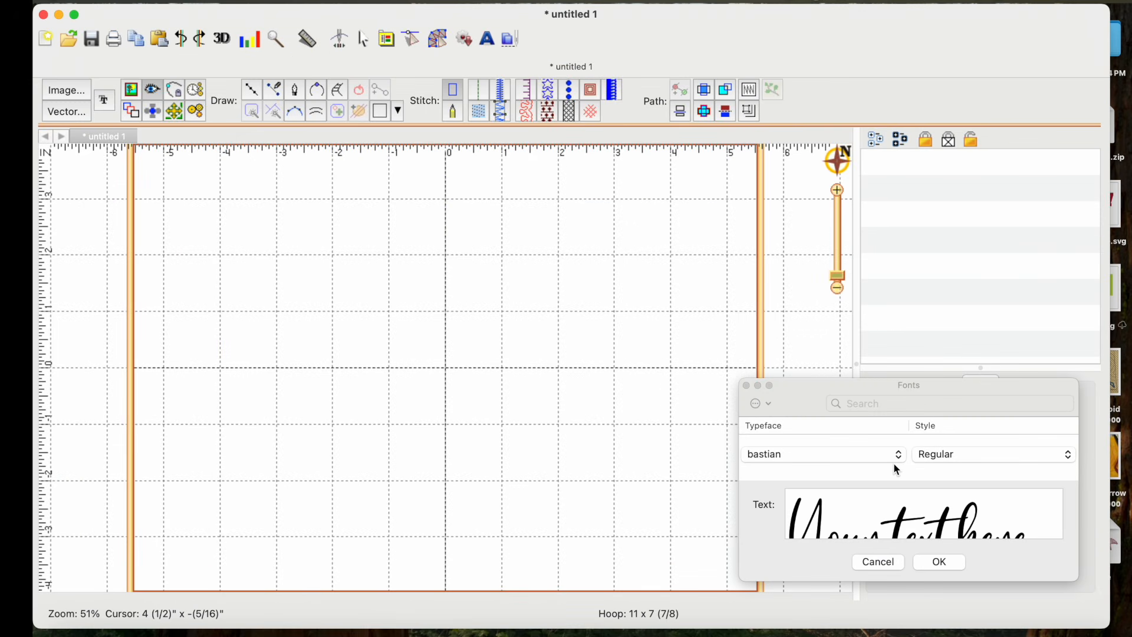
left_click(897, 455)
scroll(826, 453, "down", 3)
scroll(826, 453, "down", 20)
scroll(825, 453, "down", 15)
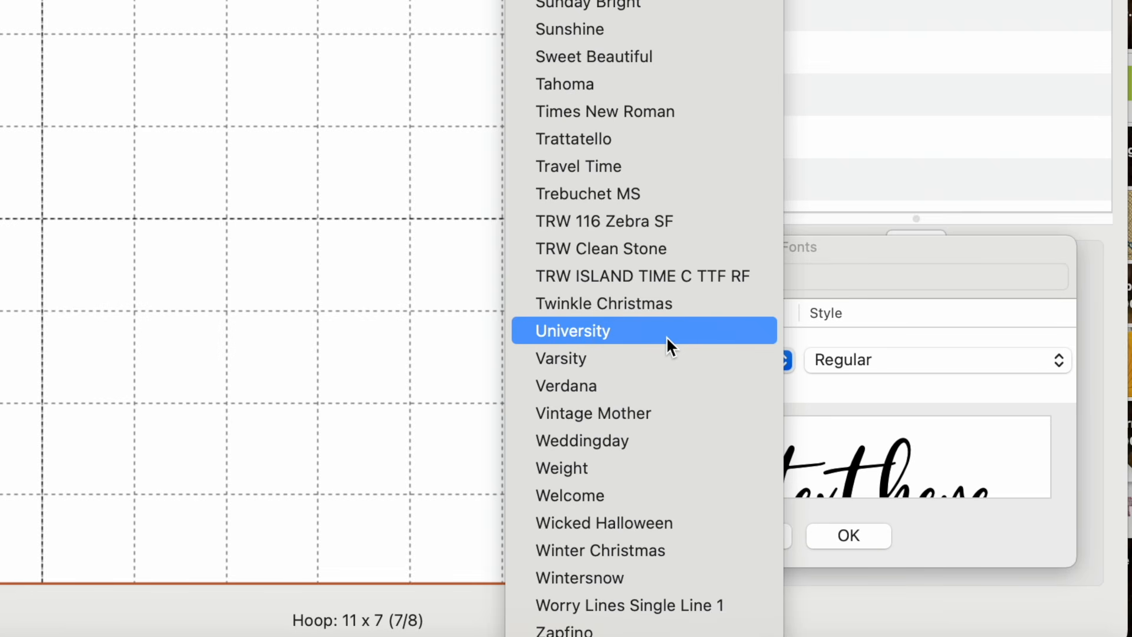
left_click(619, 331)
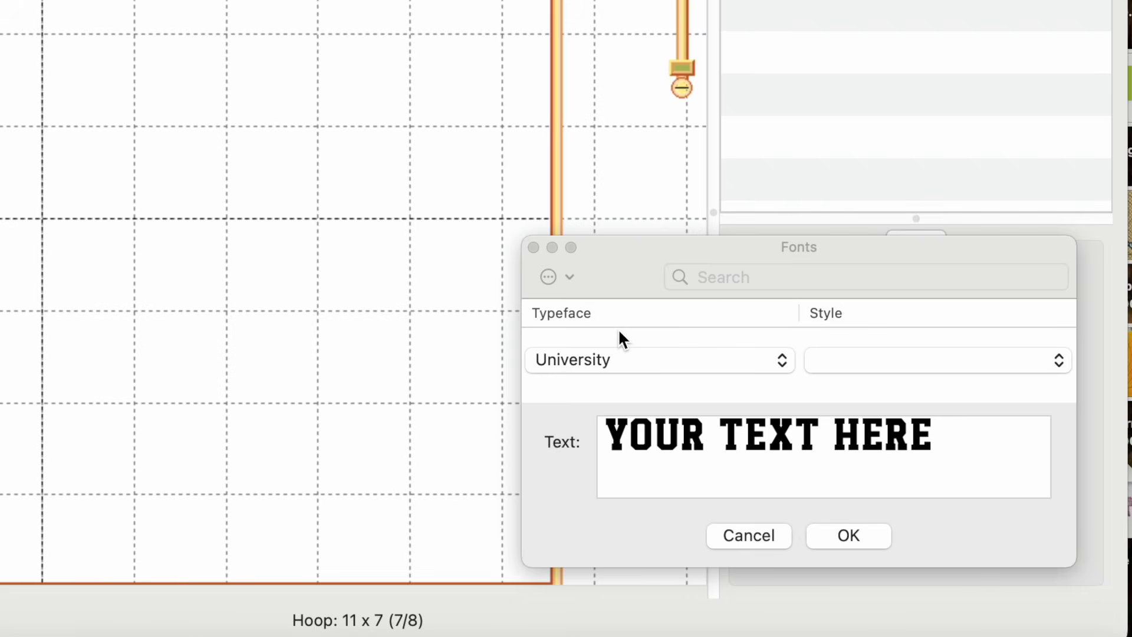
Step: Replace the sample text with the letter H and insert it as outline art
left_click(983, 447)
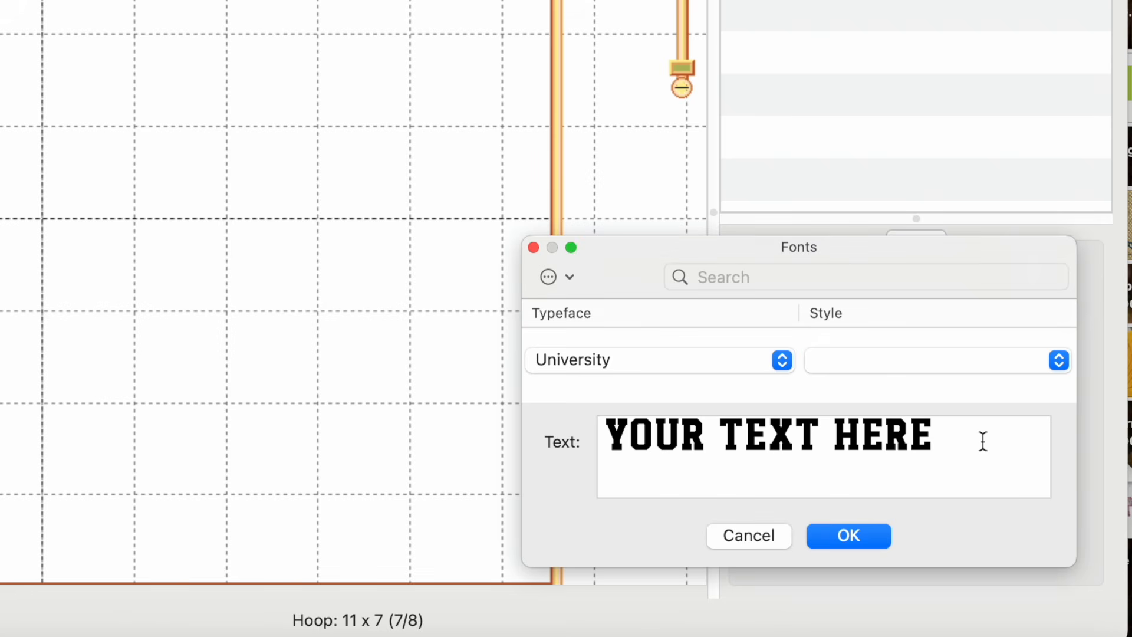
left_click_drag(957, 437, 568, 426)
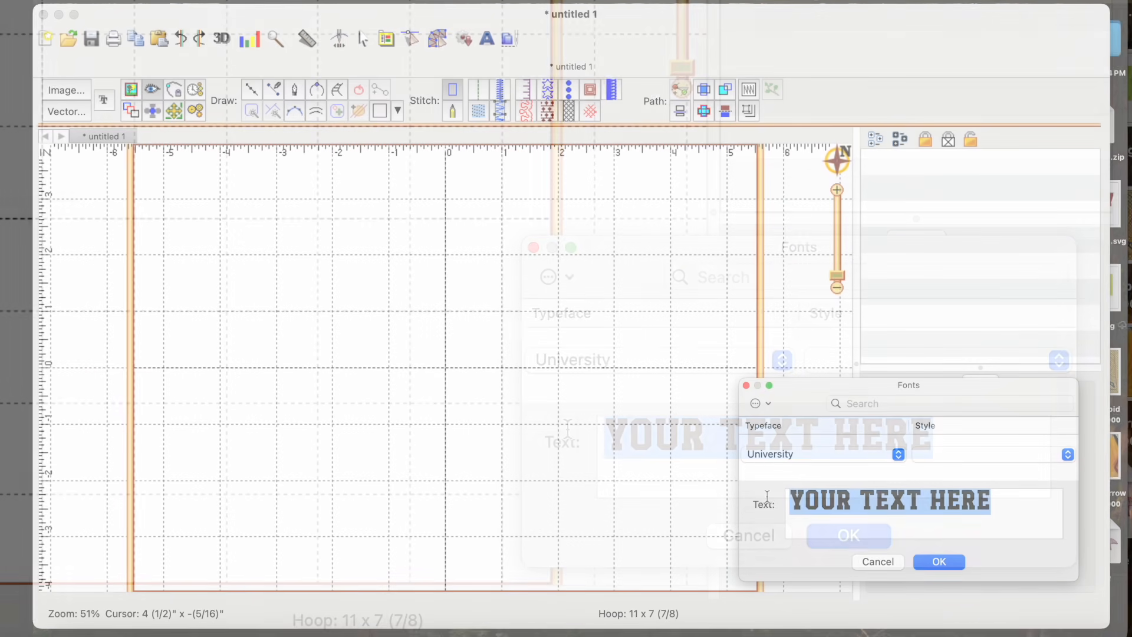
type("H")
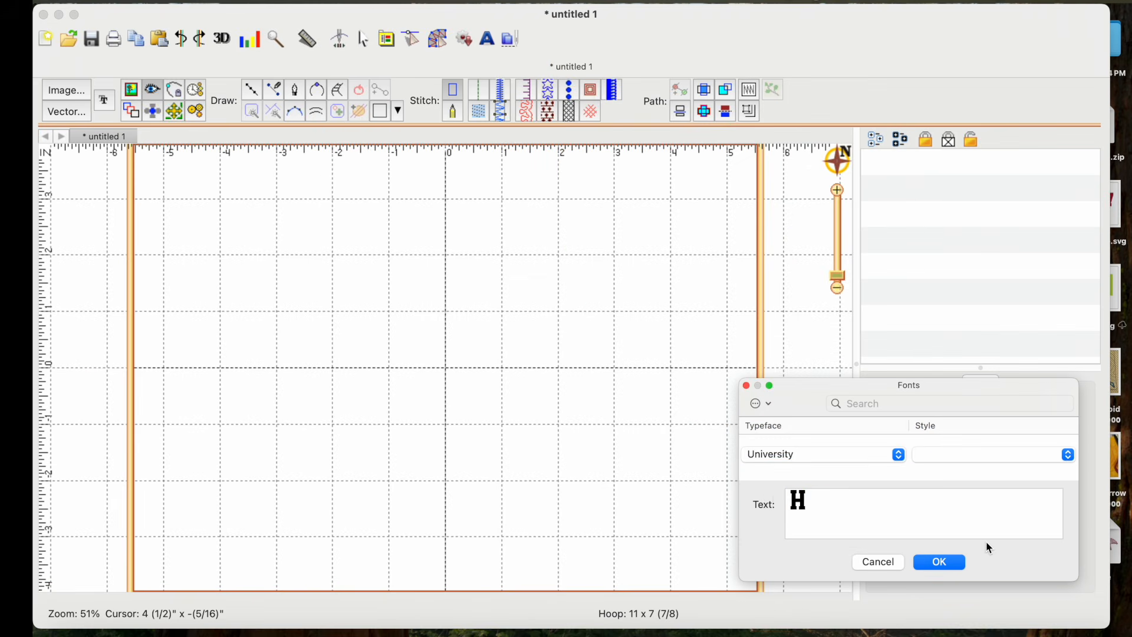
left_click(960, 567)
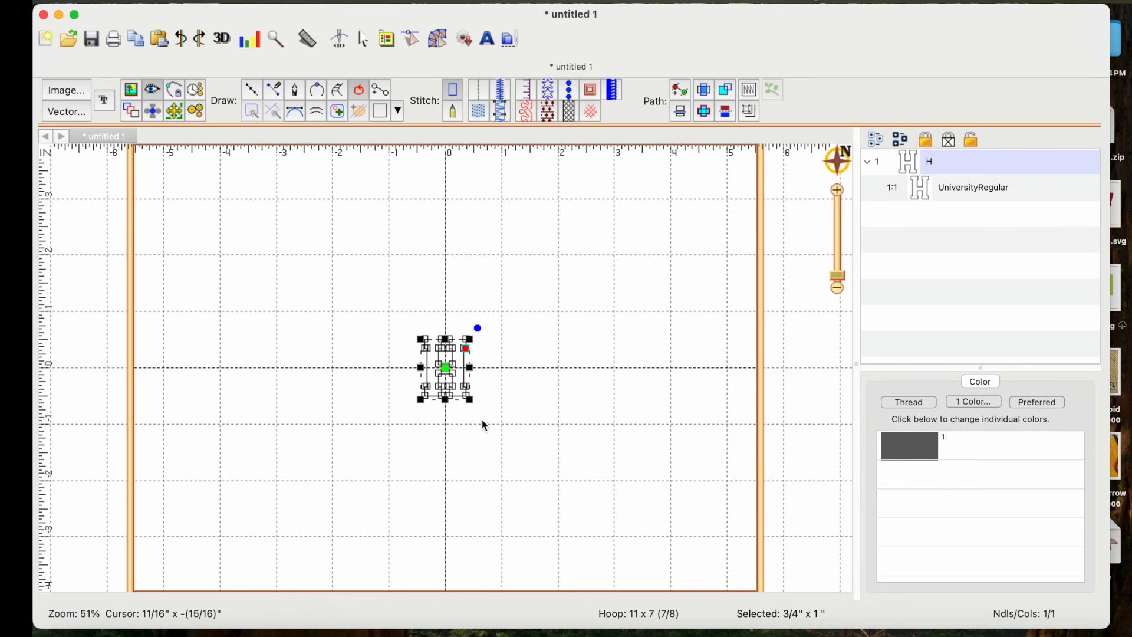
Step: Enlarge the H outline proportionally to about 4 7/16 by 6 inches within the hoop
left_click_drag(474, 404, 548, 504)
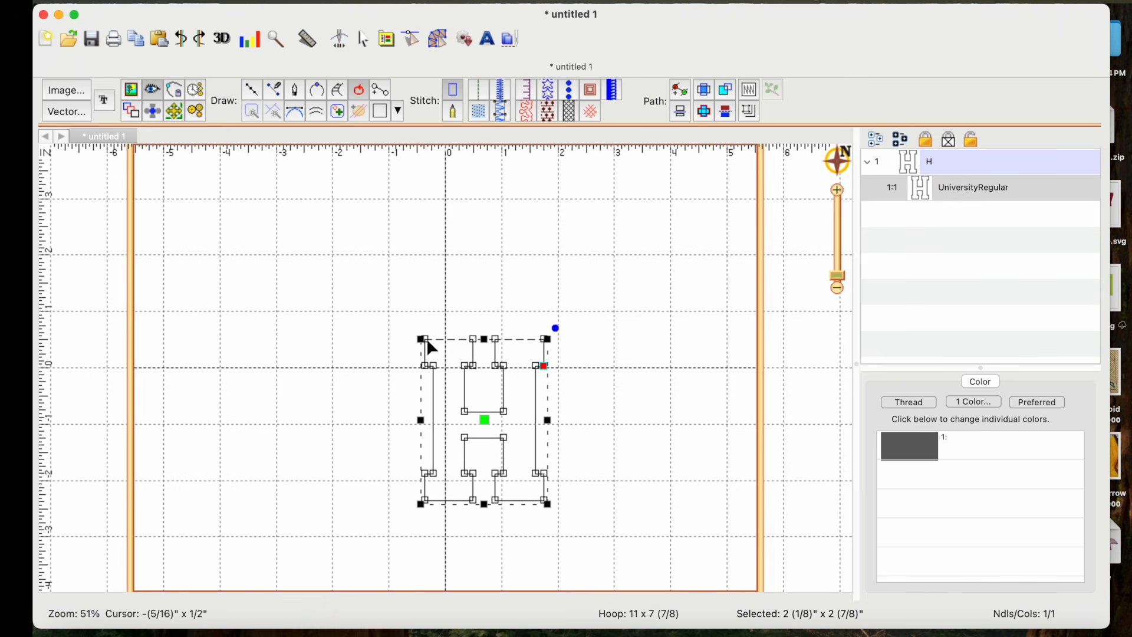
left_click_drag(416, 336, 345, 212)
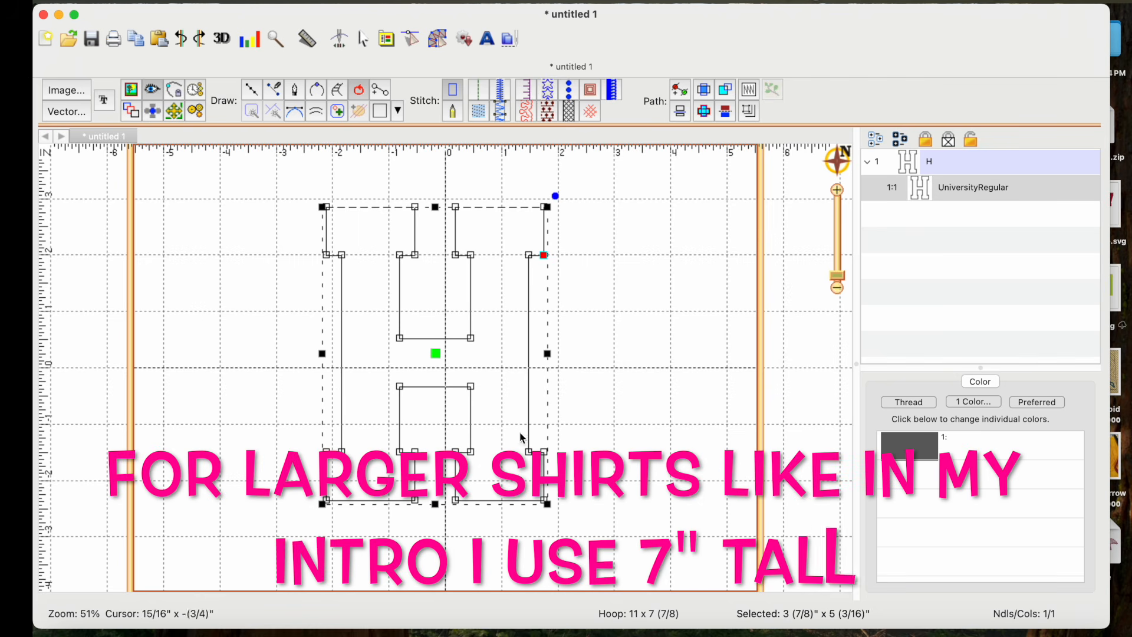
left_click_drag(548, 504, 608, 571)
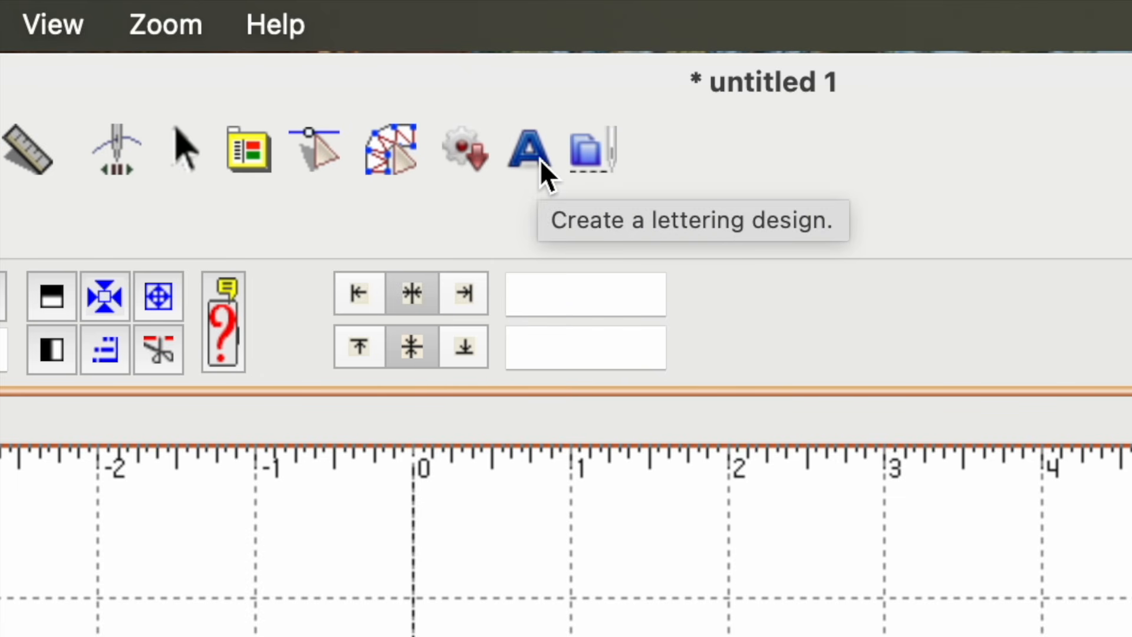
Step: Add a lettering design over the H and set its font to Bauhaus
left_click(389, 159)
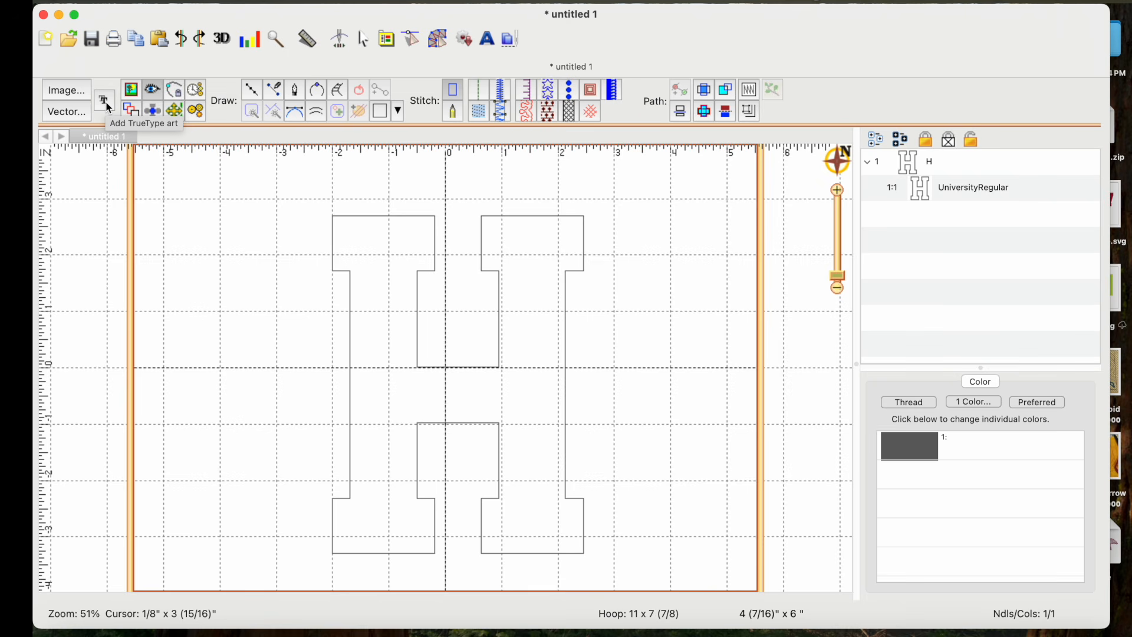
left_click(487, 40)
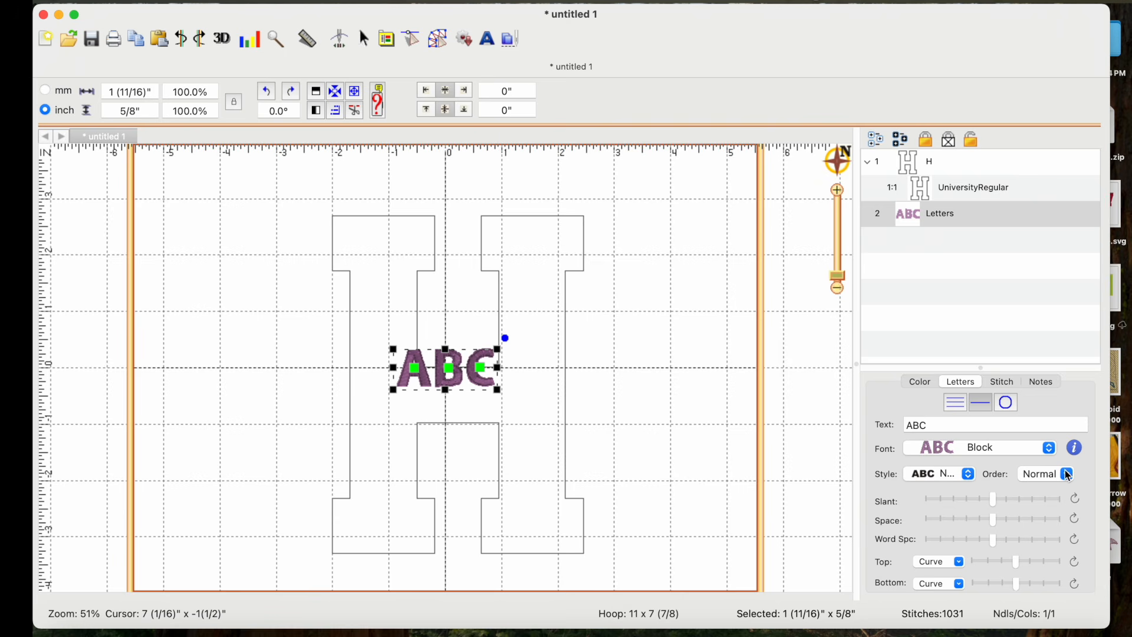
left_click(1049, 448)
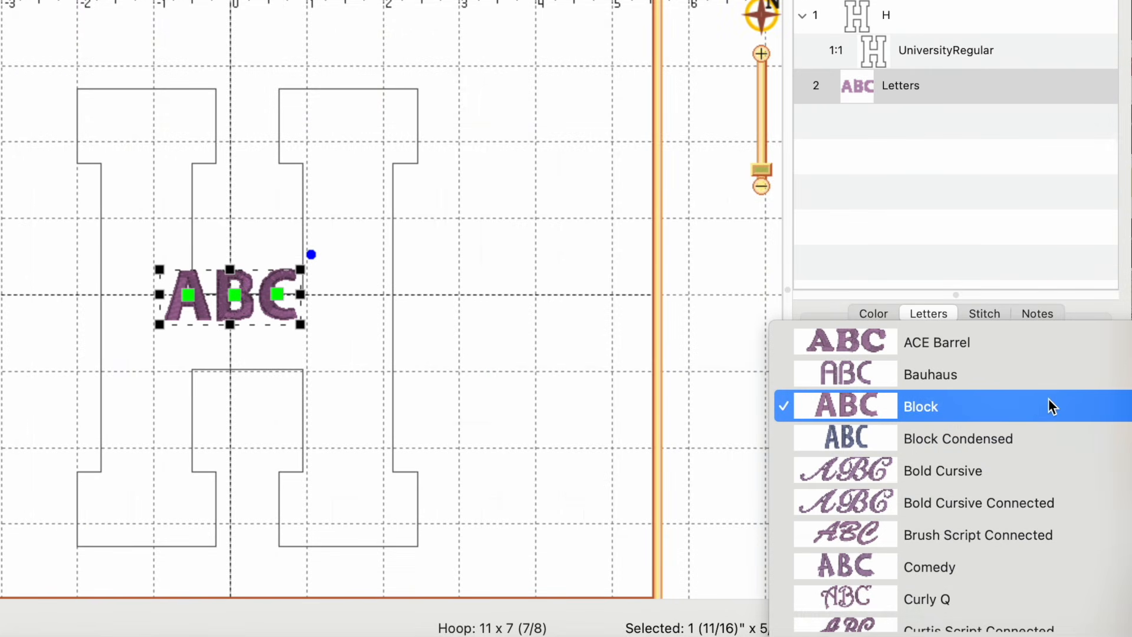
left_click(975, 376)
Step: Replace the lettering's sample text with HOPE and apply it
left_click(947, 374)
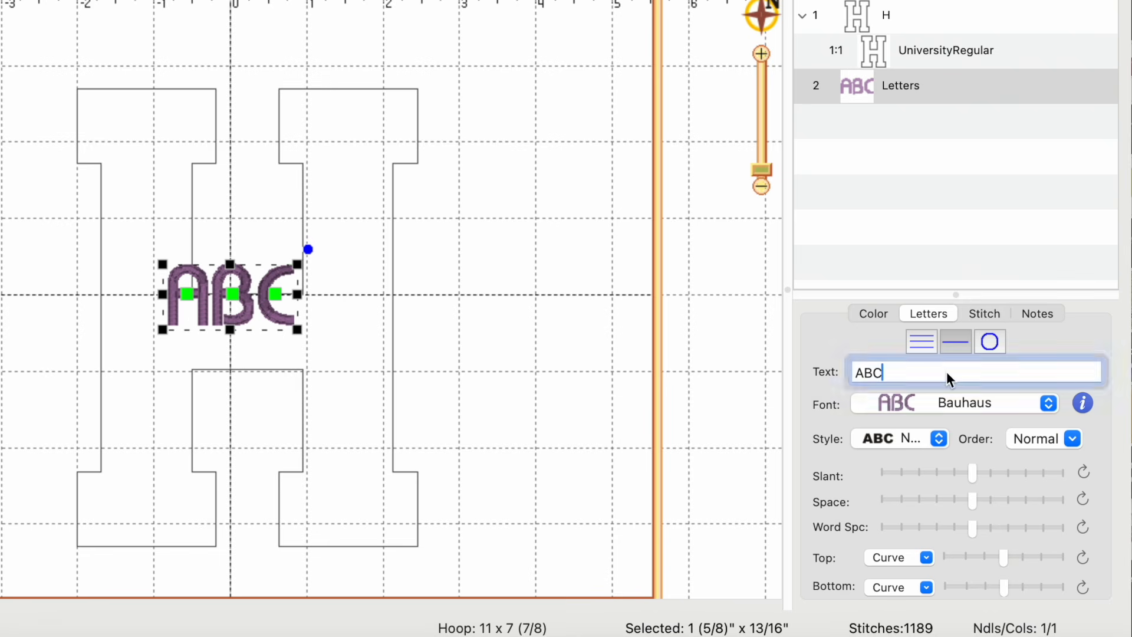
key("BackSpace")
key("BackSpace")
key("BackSpace")
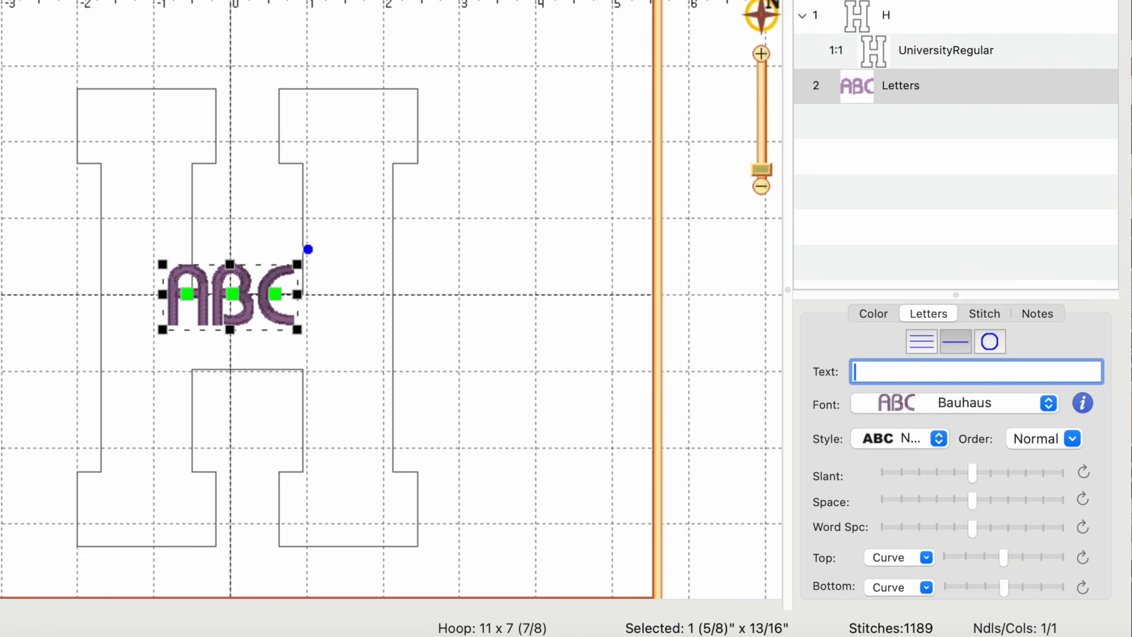
type("HOPE")
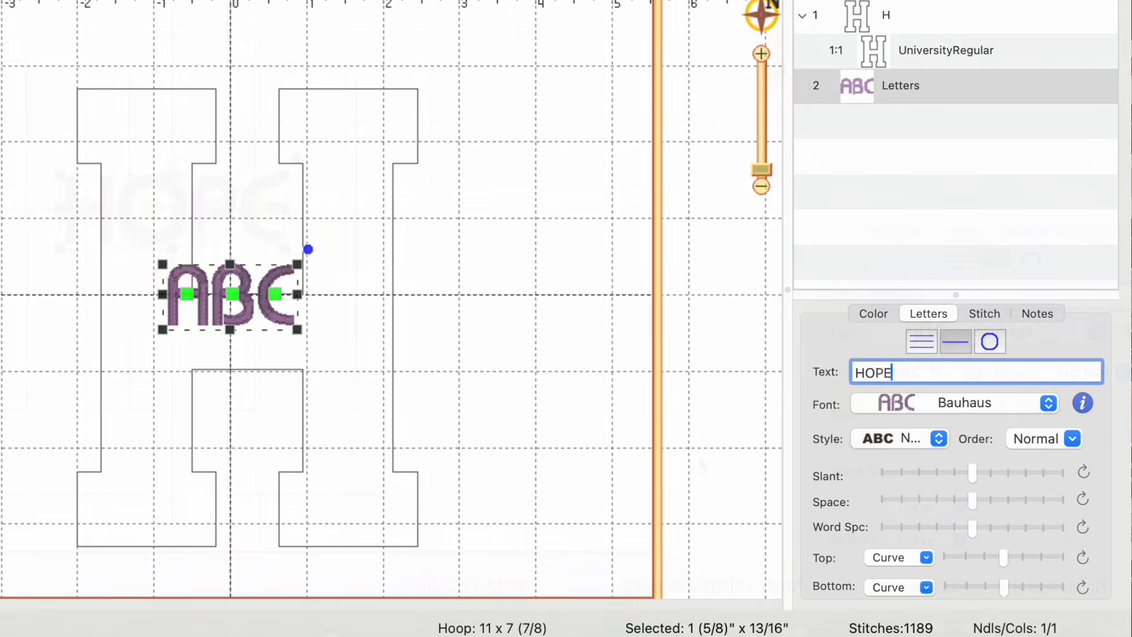
key("Return")
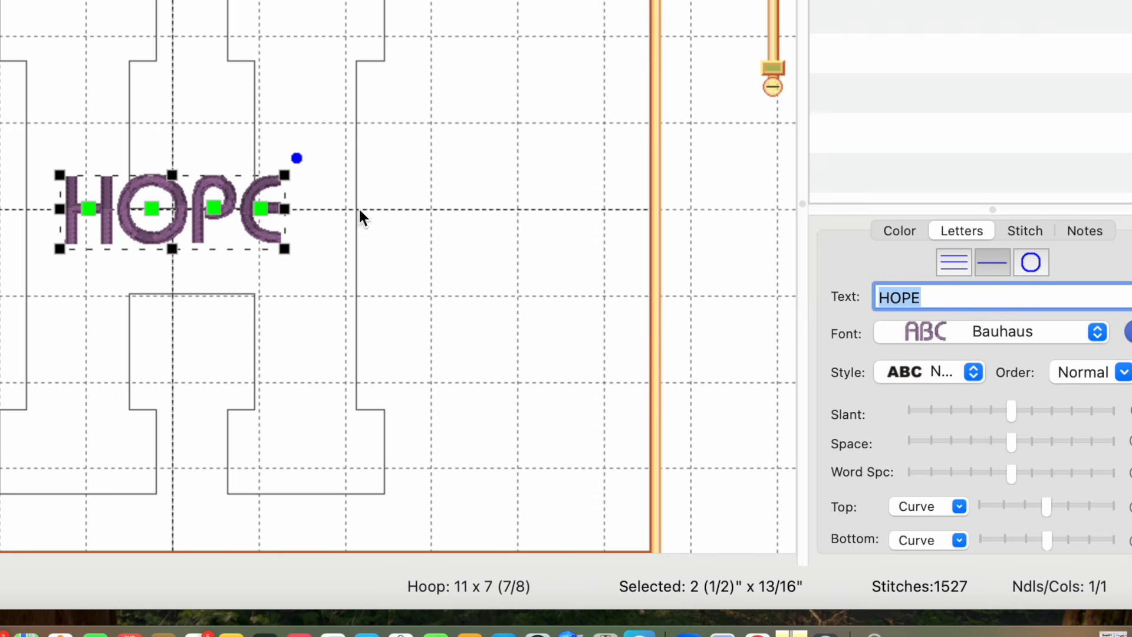
Step: Enlarge the HOPE lettering proportionally to about 4 5/16 by 1 3/8 inches
left_click(286, 173)
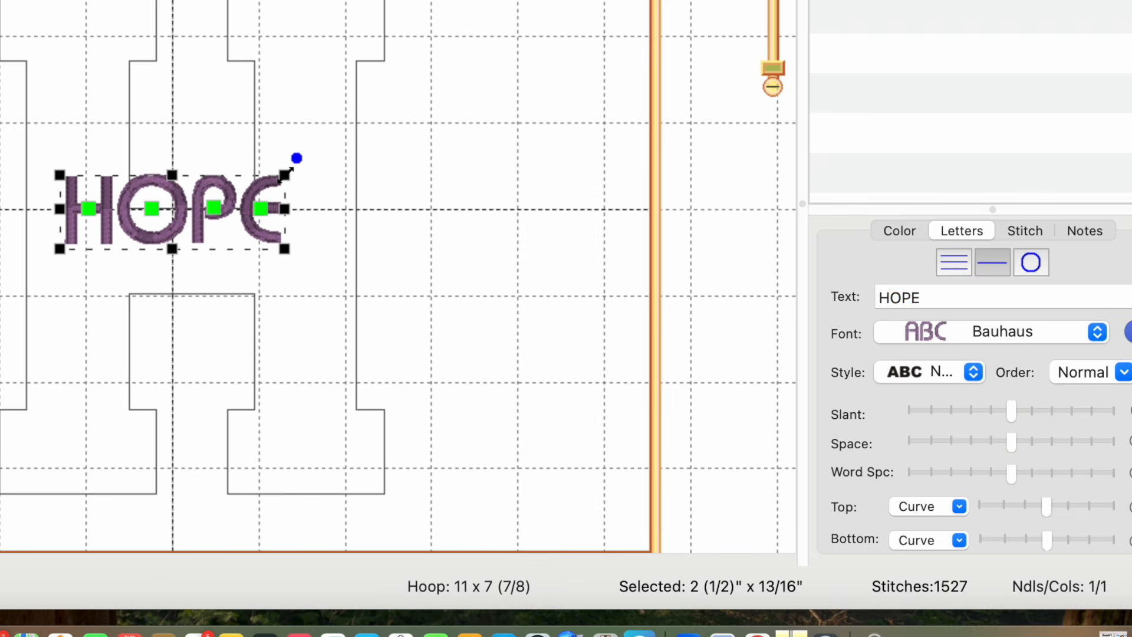
left_click_drag(286, 173, 446, 137)
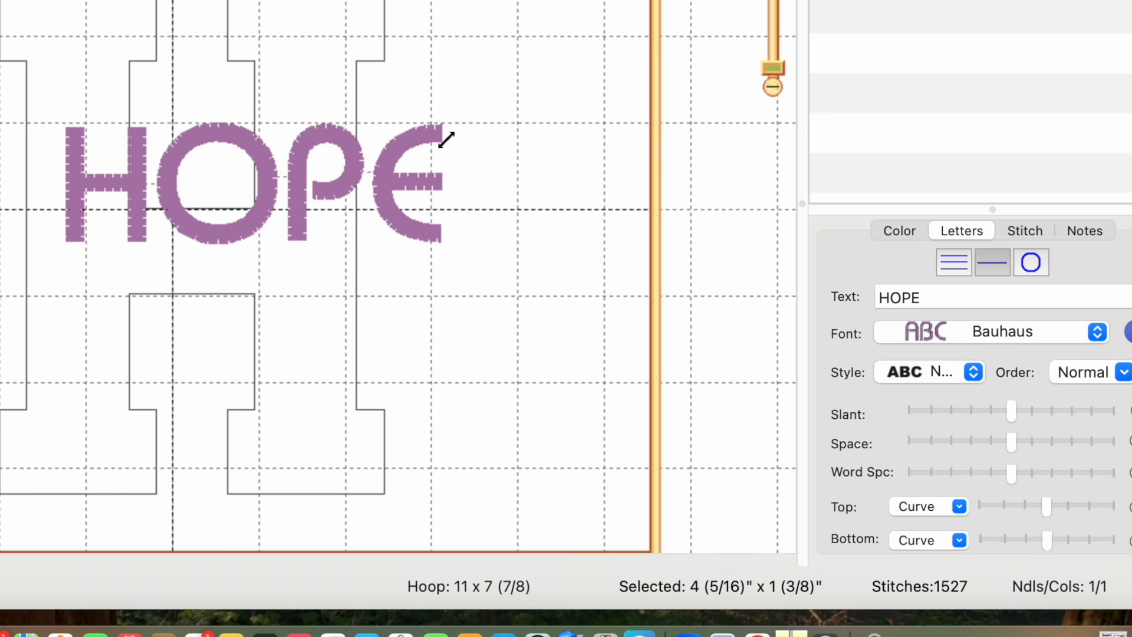
left_click_drag(447, 140, 449, 148)
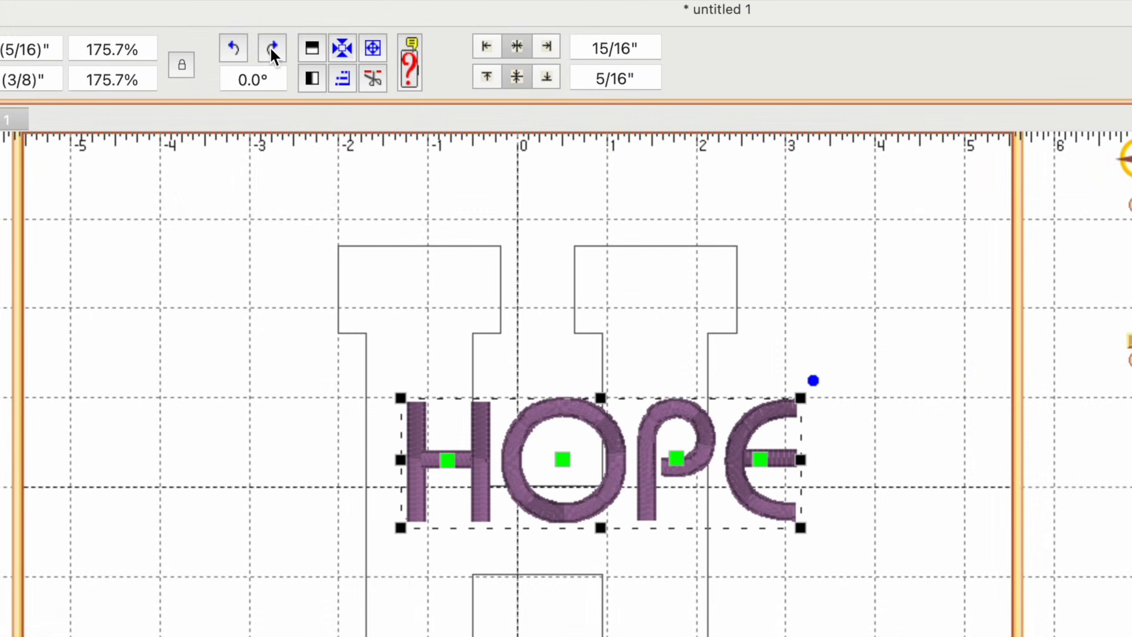
Step: Rotate the HOPE lettering 90° counterclockwise and move it over the outer edge of the H's left stem
left_click(234, 47)
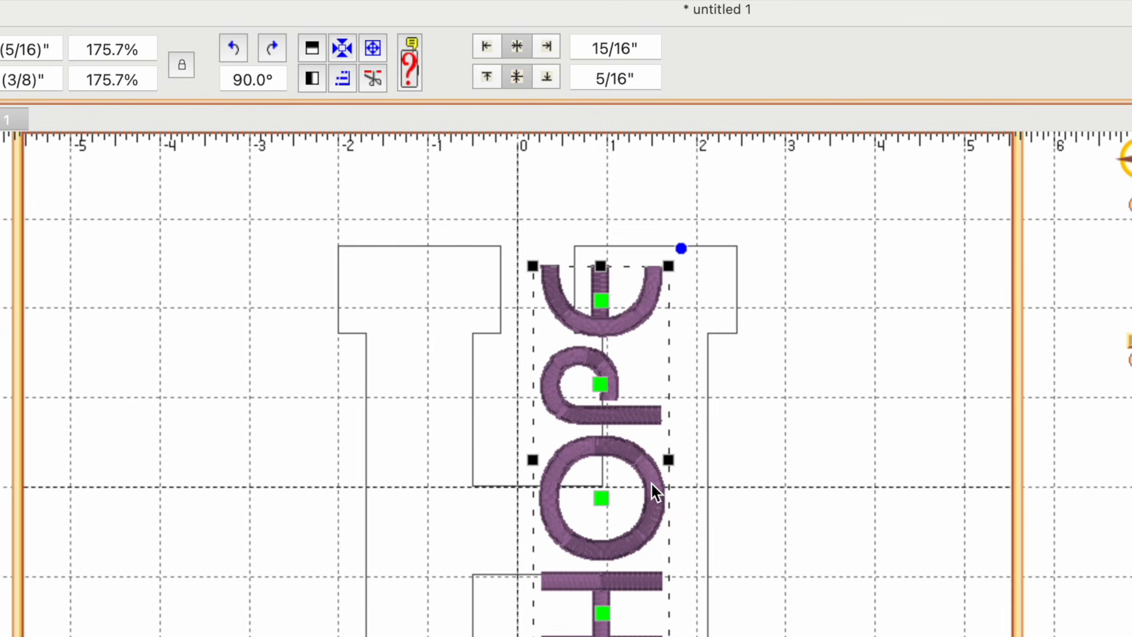
left_click_drag(652, 483, 426, 524)
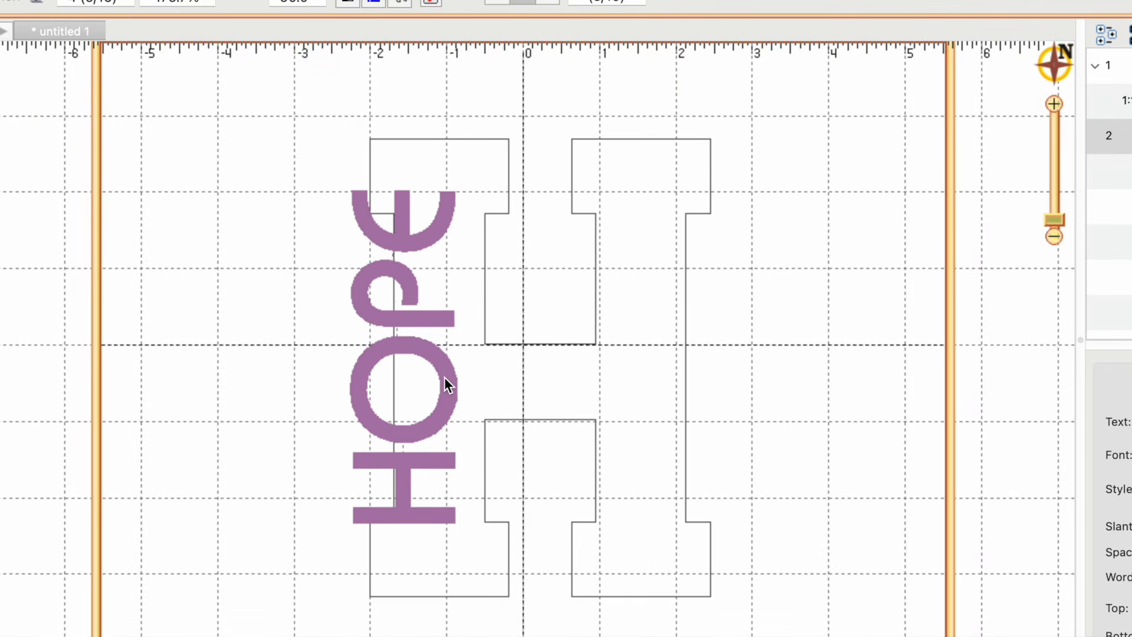
left_click_drag(444, 378, 436, 380)
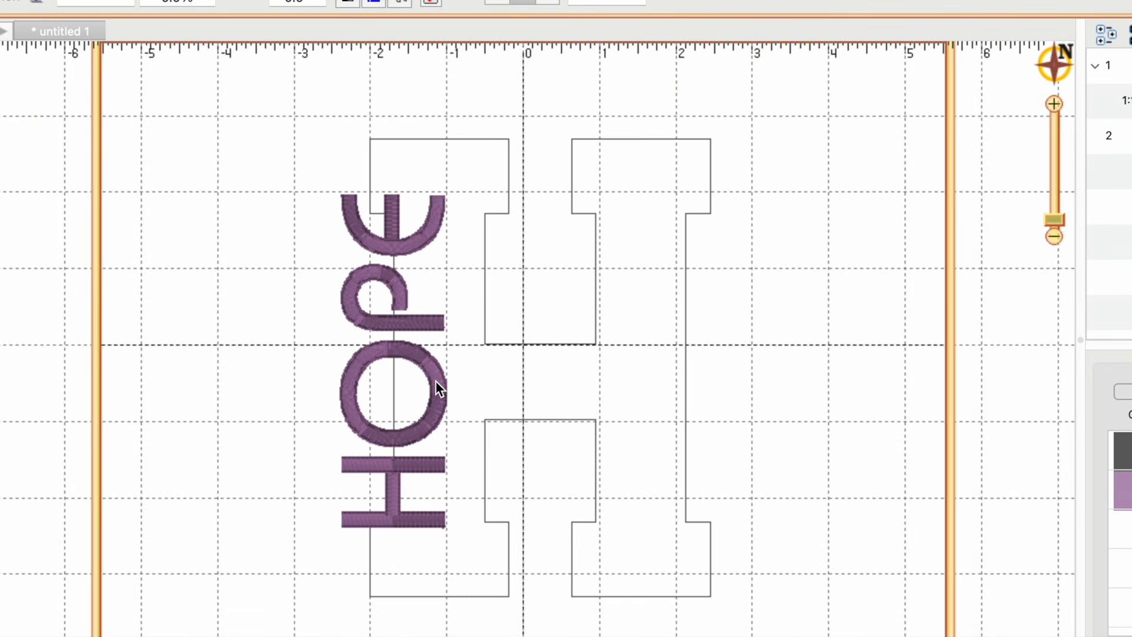
left_click(427, 324)
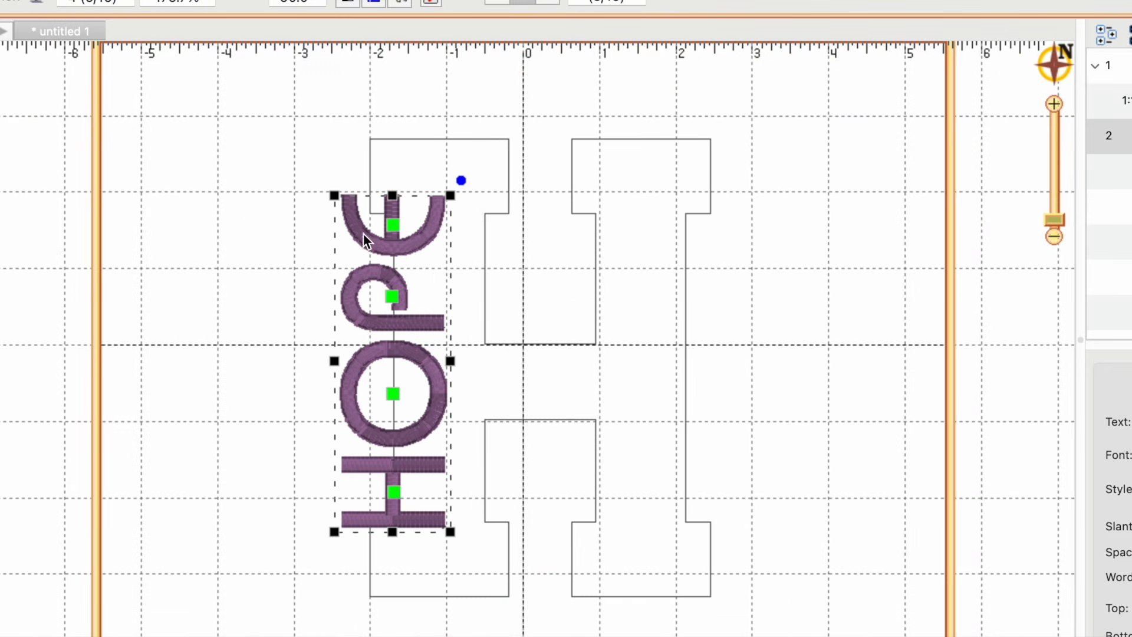
Step: Scale the HOPE lettering down so it fits between the serifs along the H's left stem
left_click_drag(333, 197, 347, 219)
left_click_drag(428, 330, 303, 368)
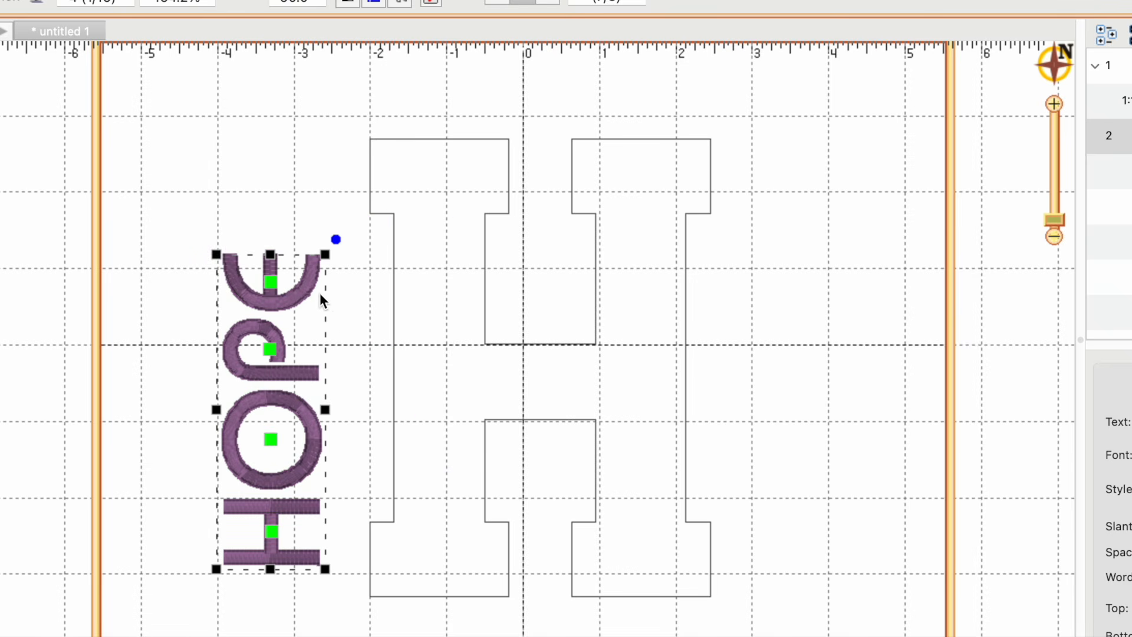
left_click_drag(311, 282, 426, 239)
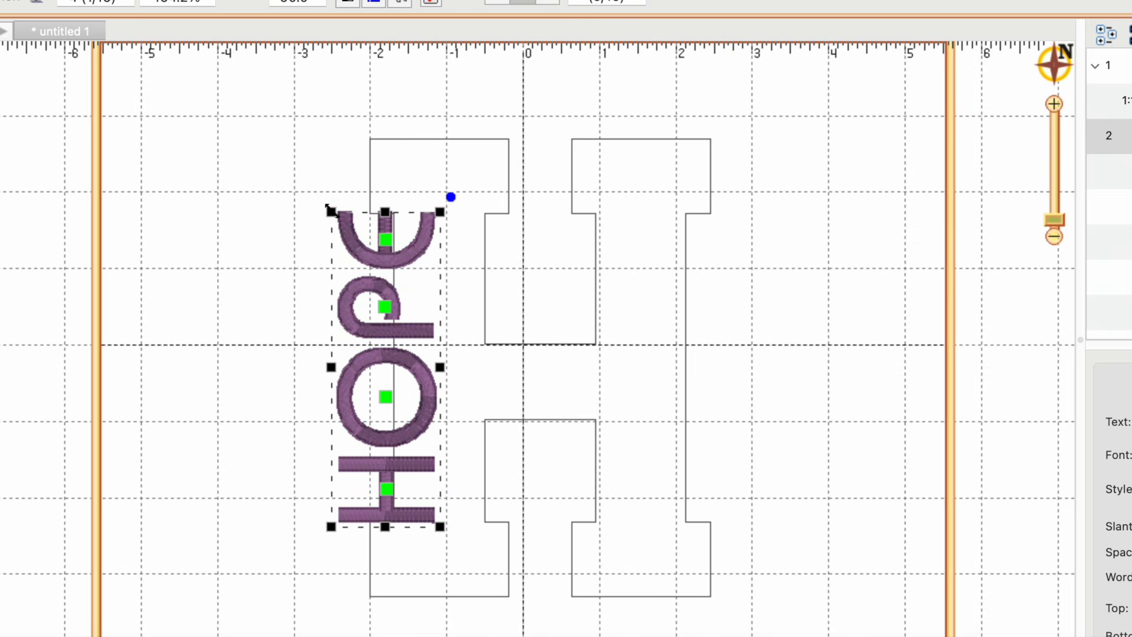
left_click_drag(330, 210, 342, 217)
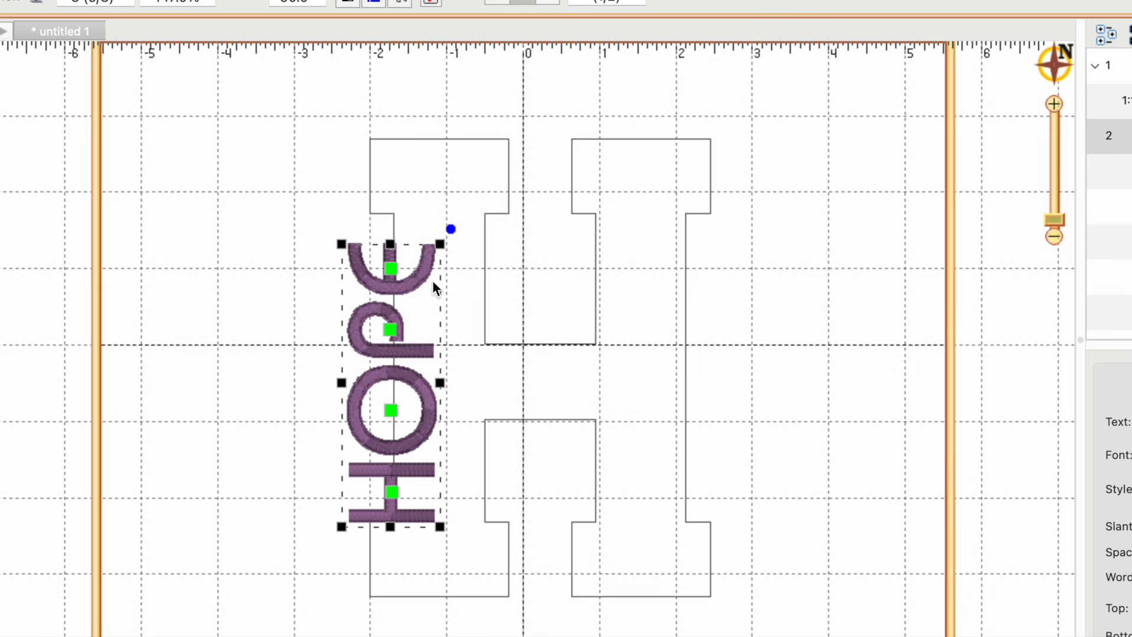
Step: Shrink HOPE to about 1 1/16 by 3 7/16 inches and reposition it straddling the H's left stem edge
left_click_drag(428, 345, 409, 328)
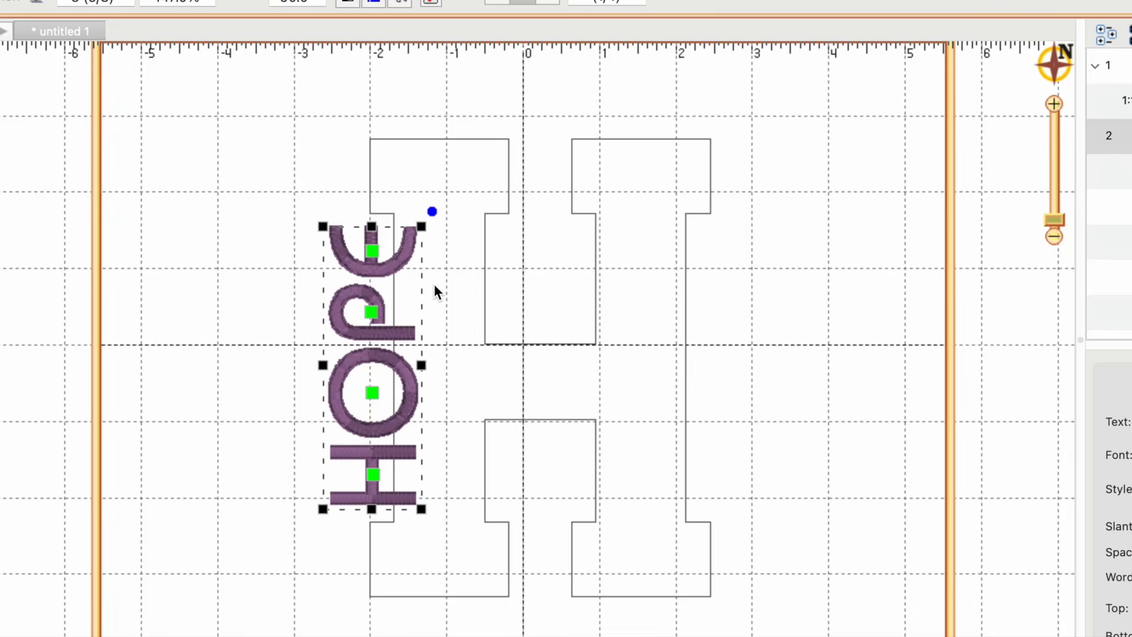
left_click_drag(384, 334, 371, 335)
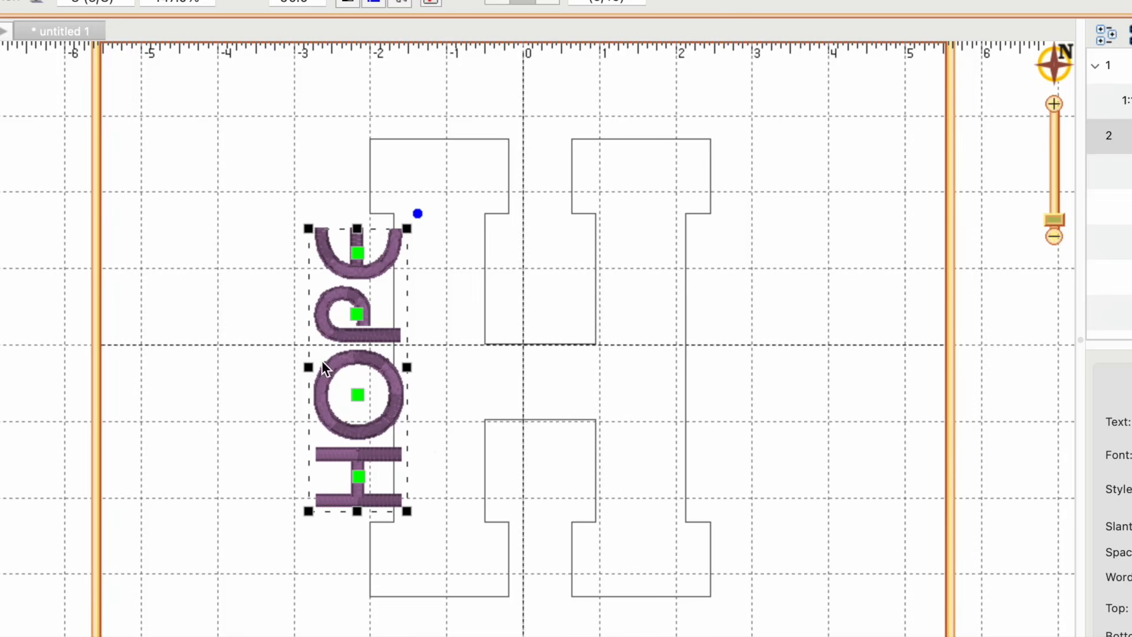
left_click_drag(395, 394, 401, 394)
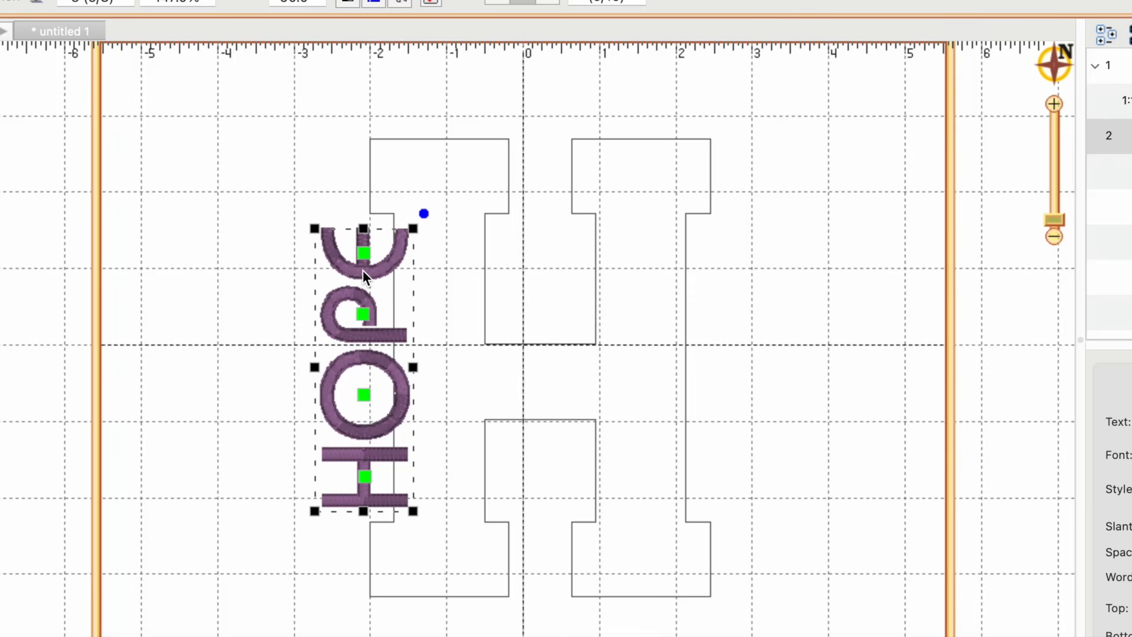
left_click_drag(312, 228, 324, 247)
left_click_drag(403, 344, 412, 336)
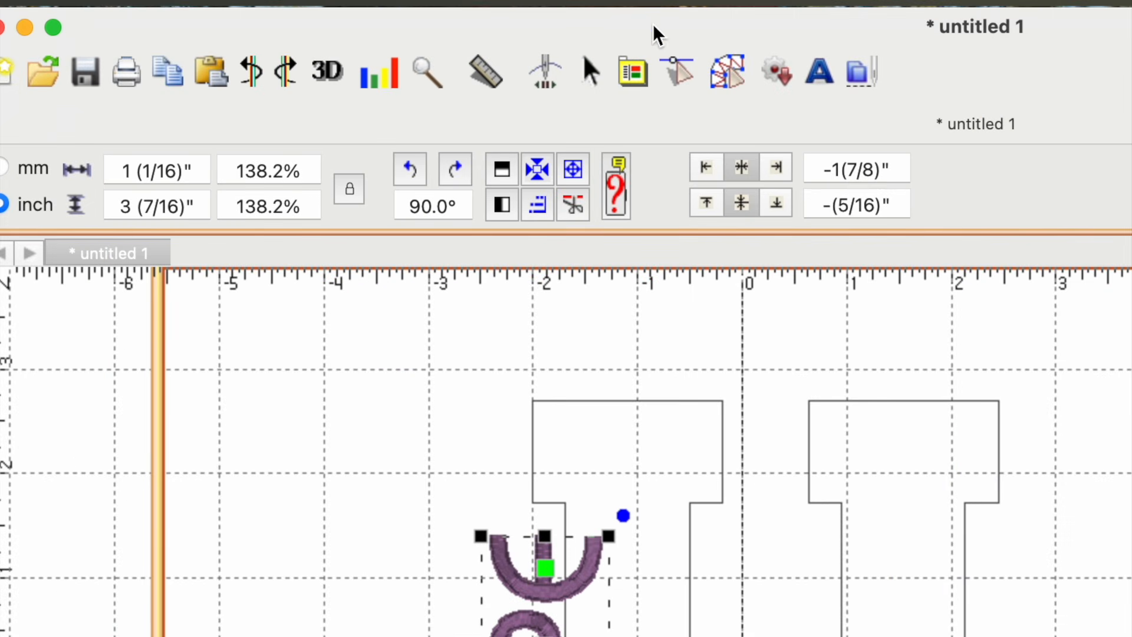
Step: Start an outline with straight points and trace the H from the left stem's upper notch around its top serif to the crossbar
left_click(729, 62)
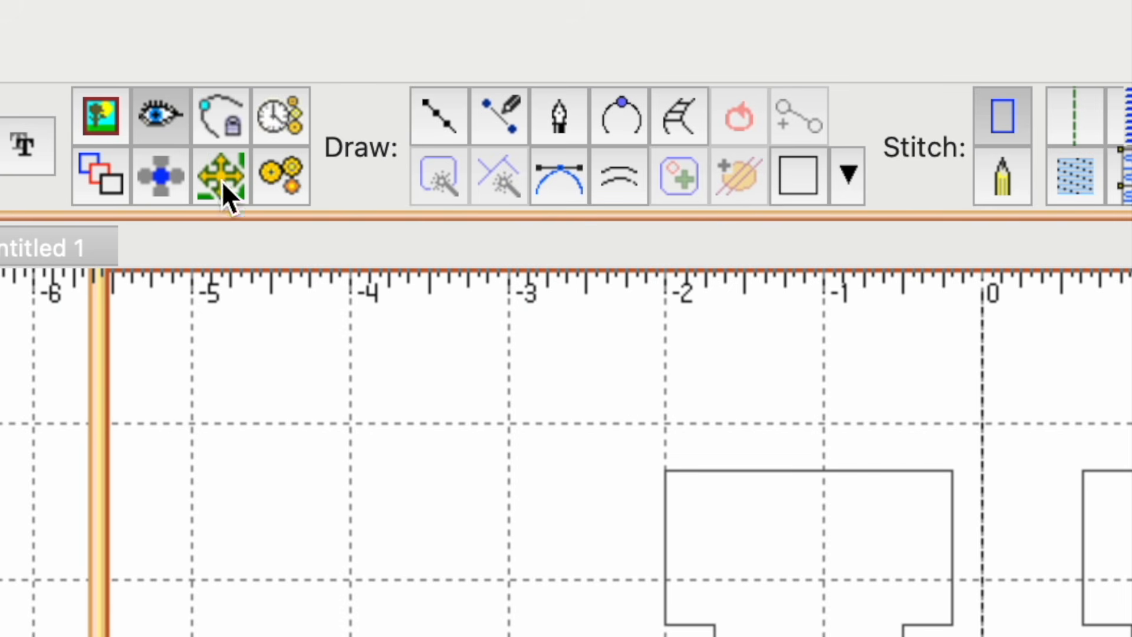
left_click(223, 108)
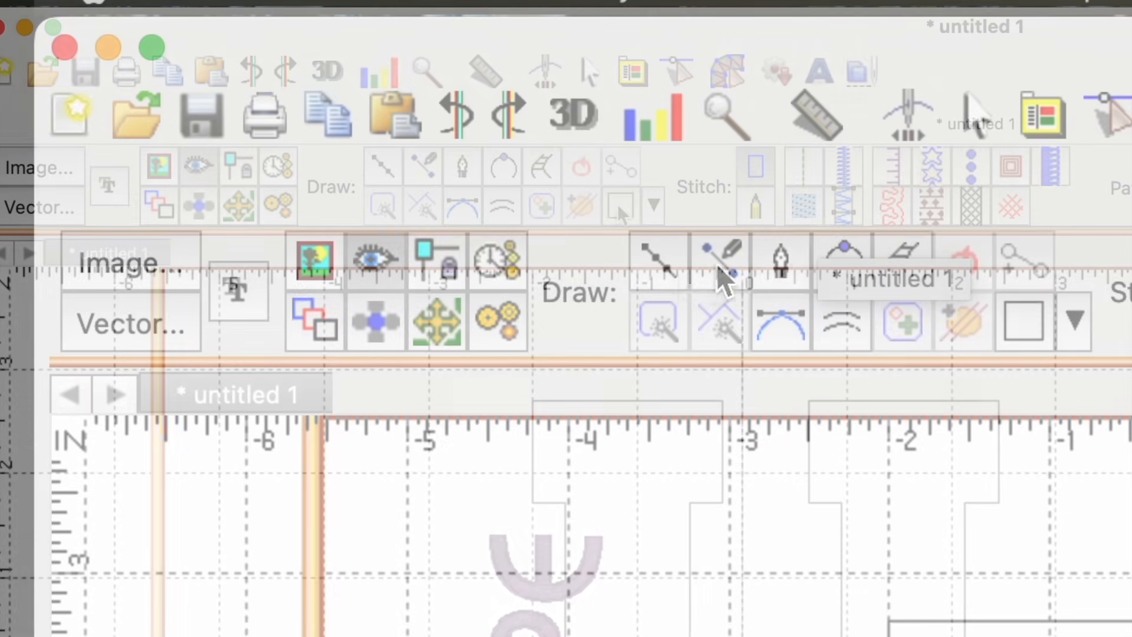
left_click(657, 246)
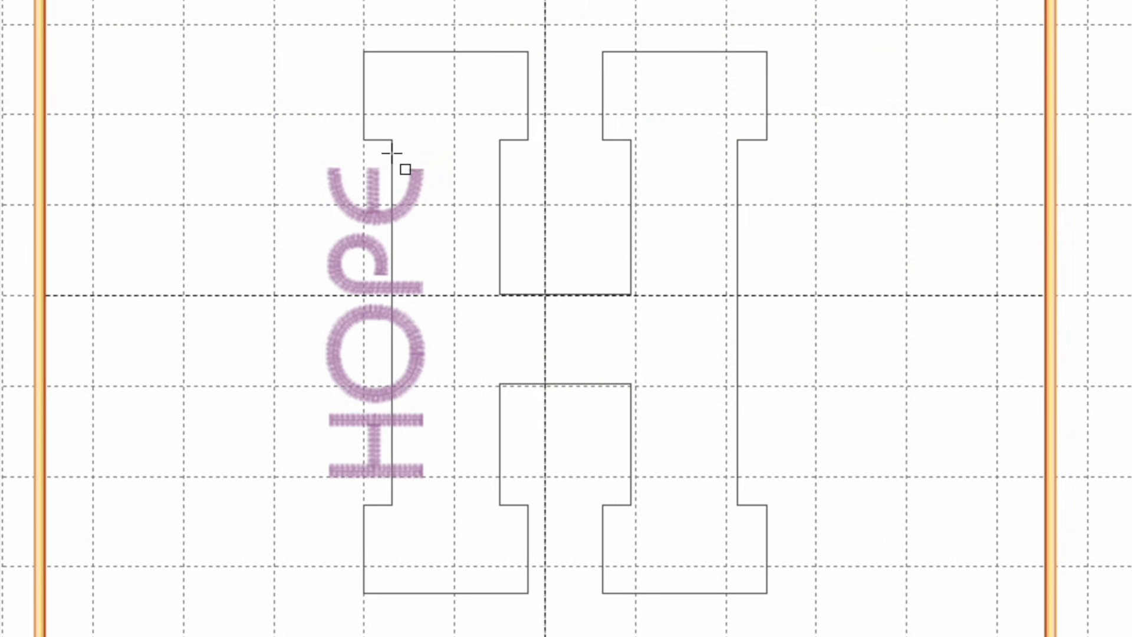
left_click(392, 153)
left_click(392, 140)
left_click(366, 140)
left_click(364, 51)
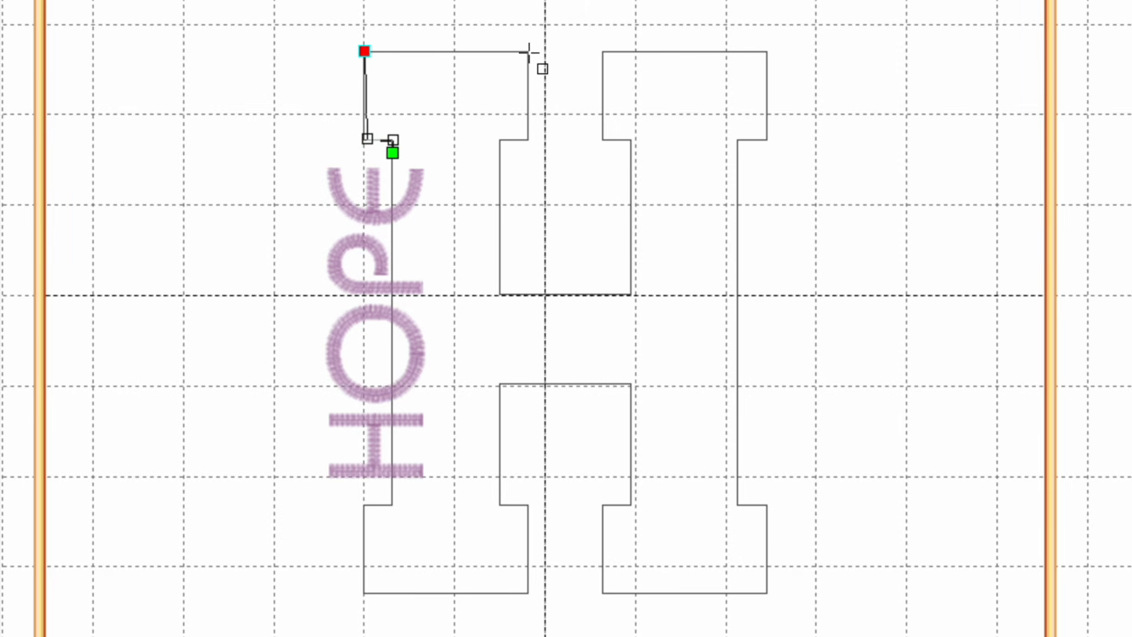
left_click(529, 52)
left_click(529, 141)
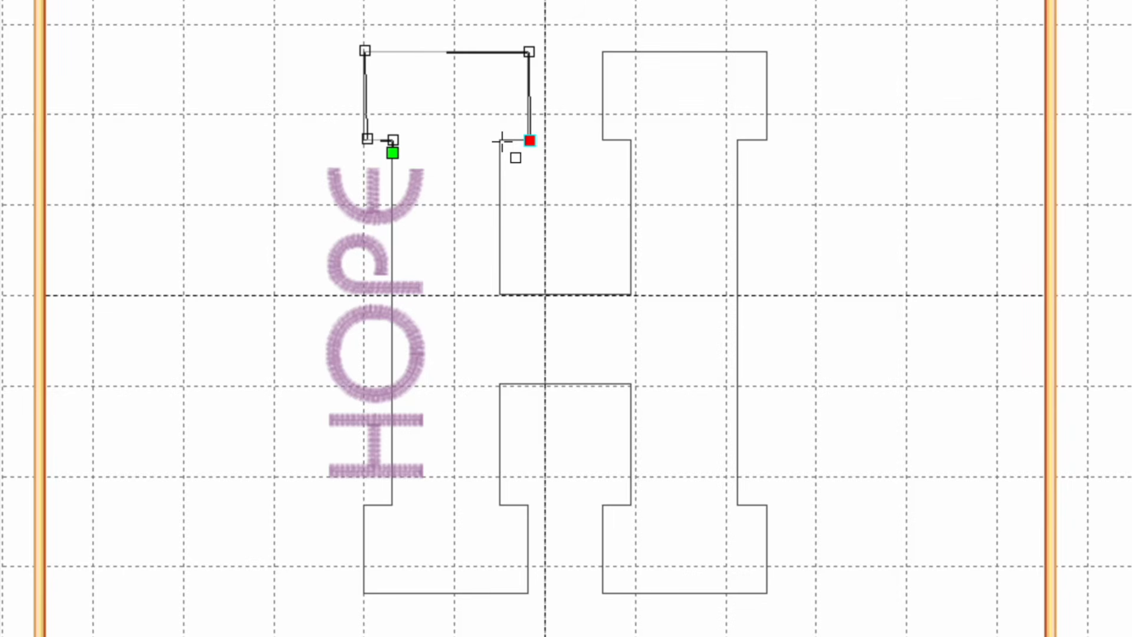
left_click(502, 140)
left_click(500, 295)
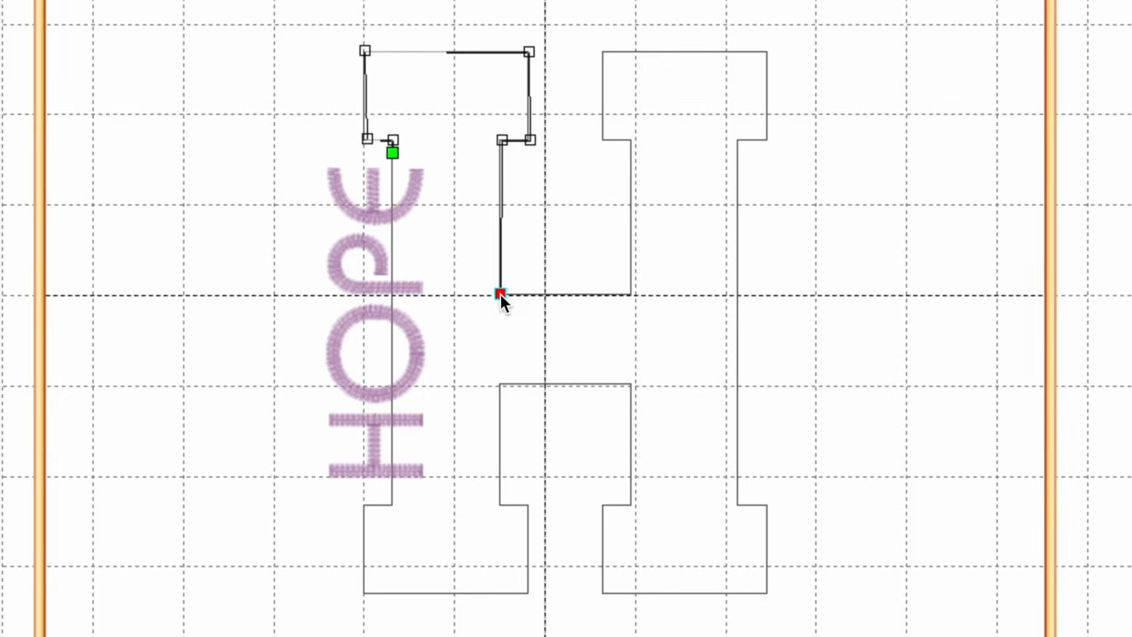
Step: Continue the outline across the crossbar's top edge, around the right stem's top serif and down its outer side to the bottom corner
left_click(630, 294)
left_click(630, 139)
left_click(606, 139)
left_click(605, 52)
left_click(766, 52)
left_click(770, 137)
left_click(738, 139)
left_click(738, 503)
left_click(766, 505)
left_click(770, 592)
Step: Trace the right stem's bottom serif, the lower notch under the crossbar and the left stem's bottom serif up to its outer notch
left_click(606, 593)
left_click(605, 505)
left_click(630, 503)
left_click(632, 384)
left_click(500, 385)
left_click(502, 504)
left_click(529, 504)
left_click(529, 593)
left_click(366, 593)
left_click(366, 505)
left_click(393, 504)
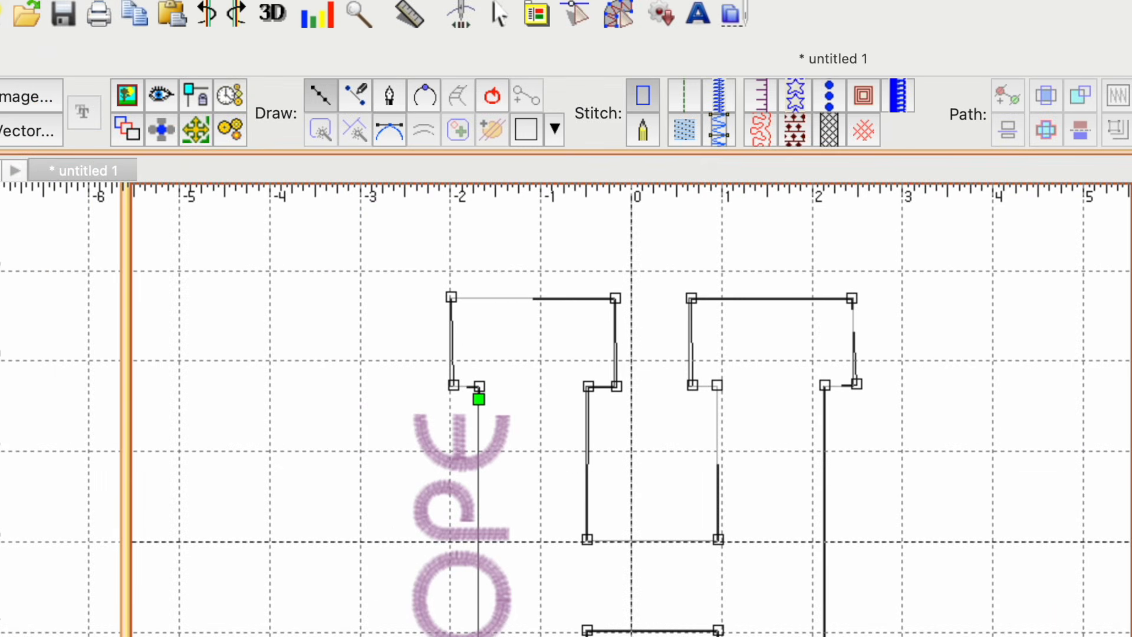
Step: Switch to curve points and draw a scalloped edge inside the left stem, following the HOPE lettering from the H up past the E
left_click(197, 97)
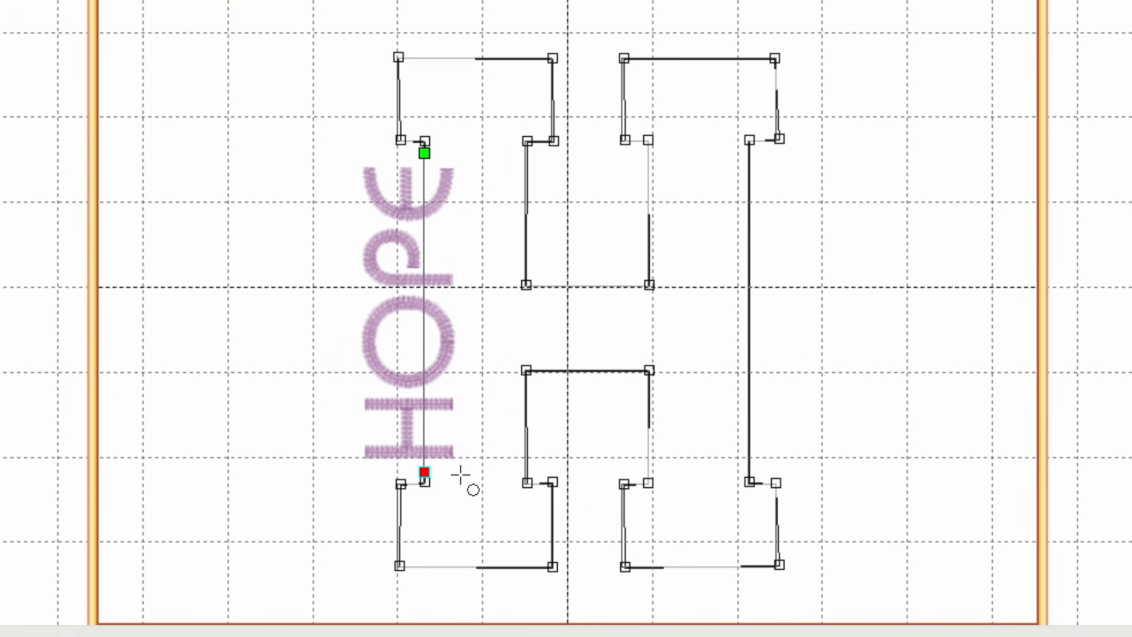
left_click(461, 474)
left_click(474, 454)
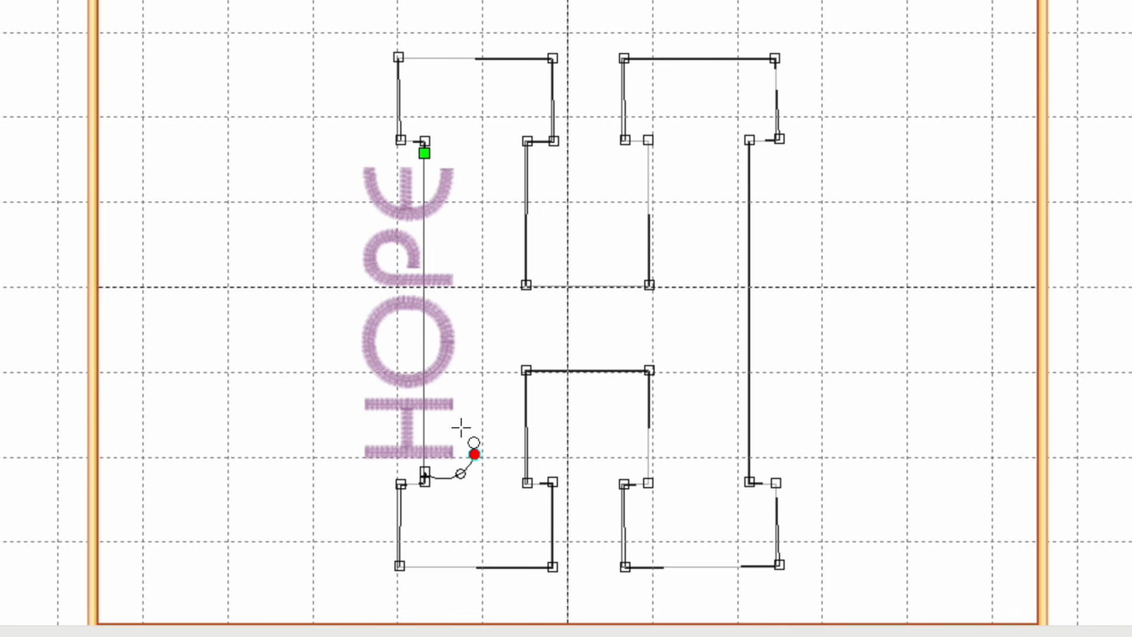
left_click(475, 405)
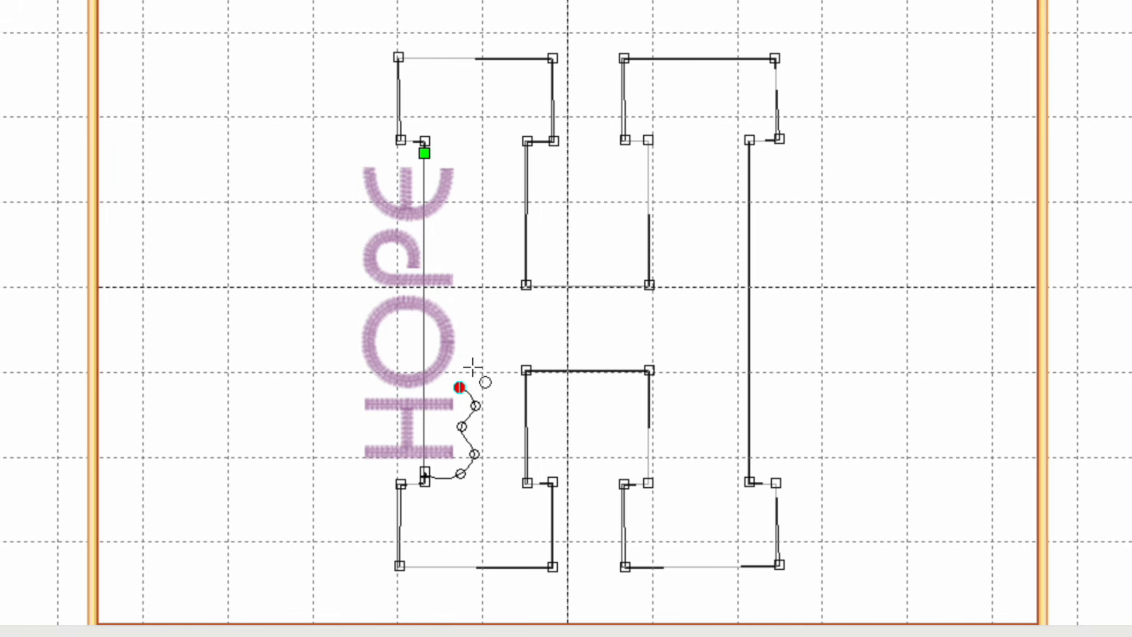
left_click(479, 344)
left_click(459, 303)
left_click(473, 258)
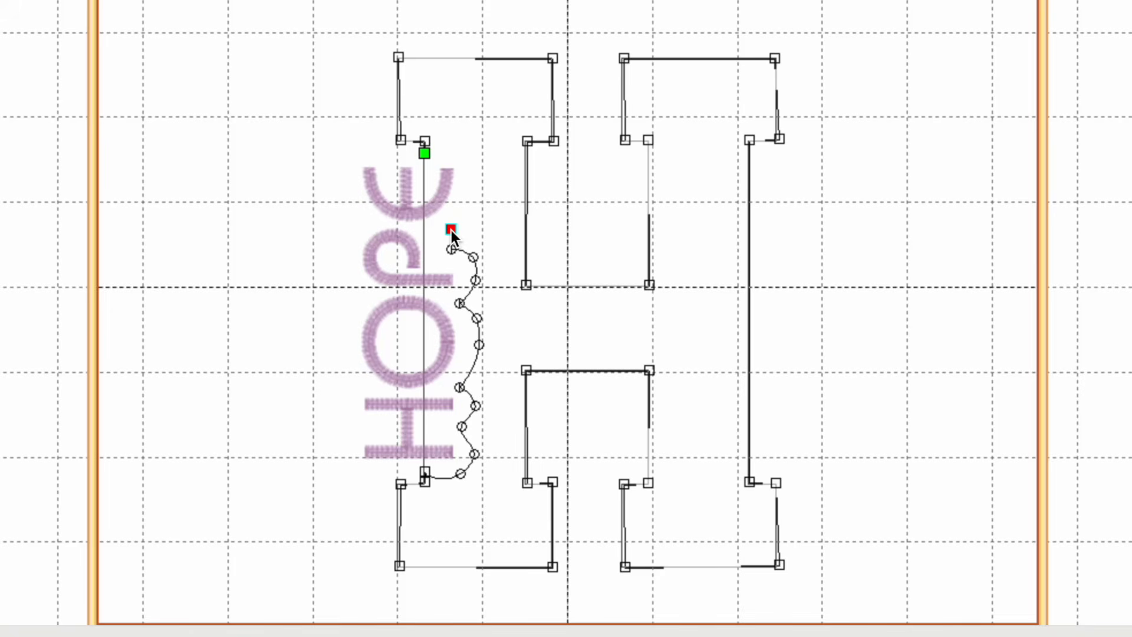
left_click(468, 210)
left_click(465, 154)
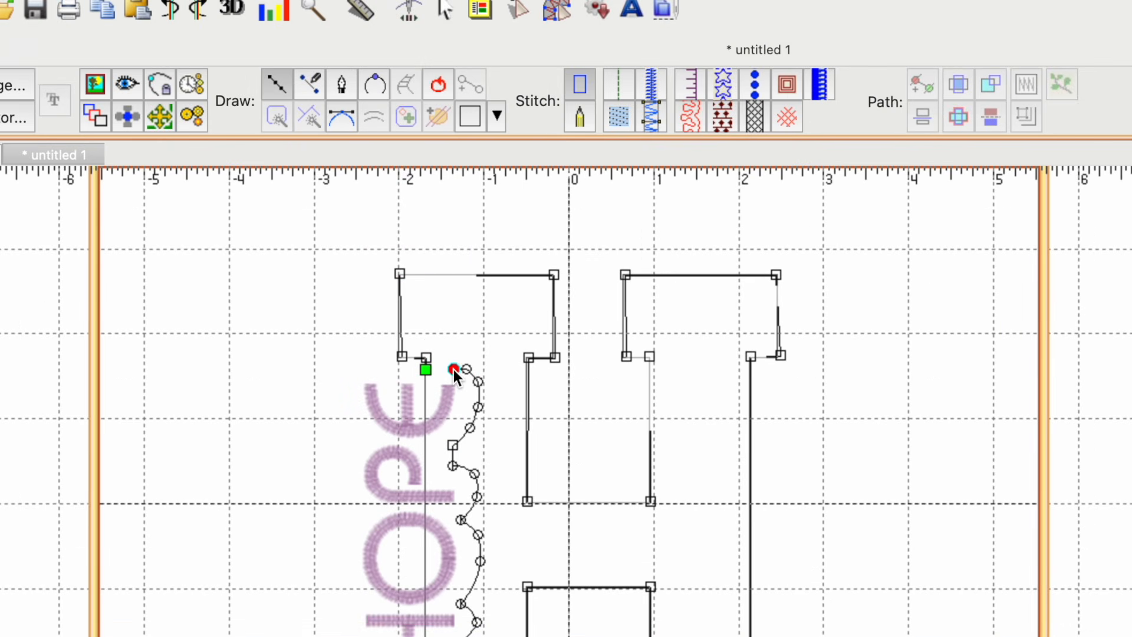
Step: Close the outline and apply a Satin Border stitch to it
left_click(440, 80)
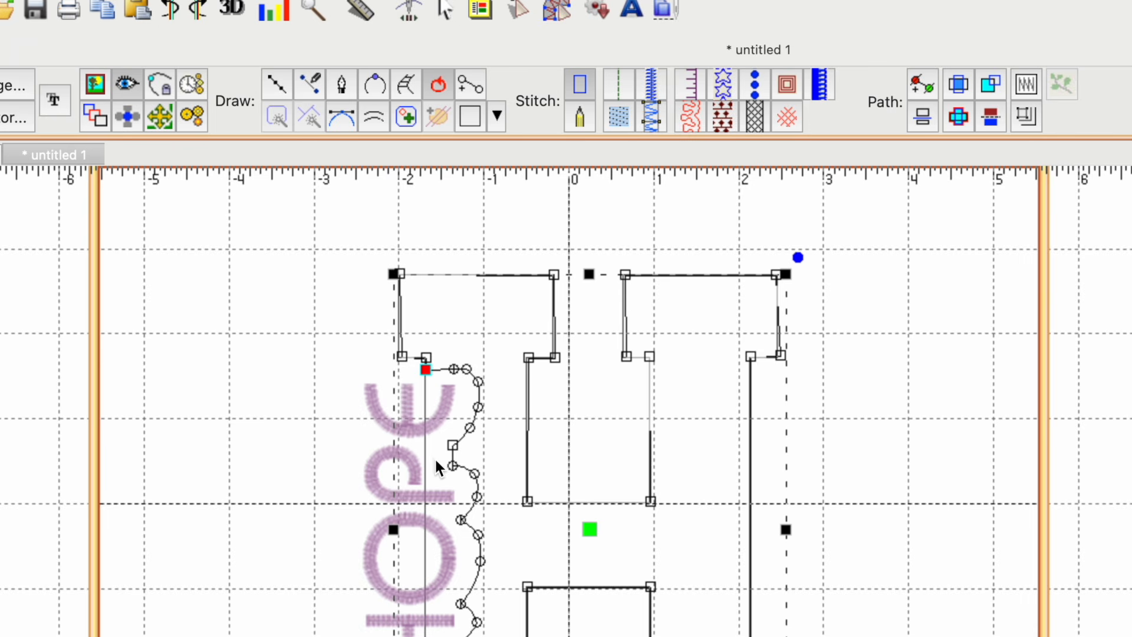
left_click(657, 86)
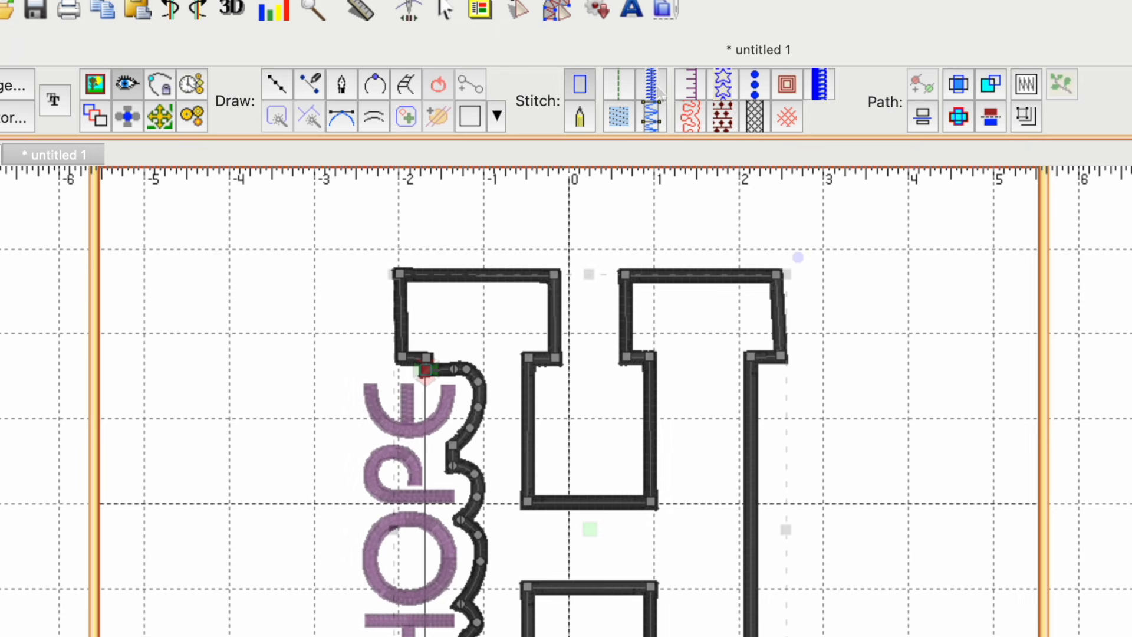
scroll(569, 504, "up", 5)
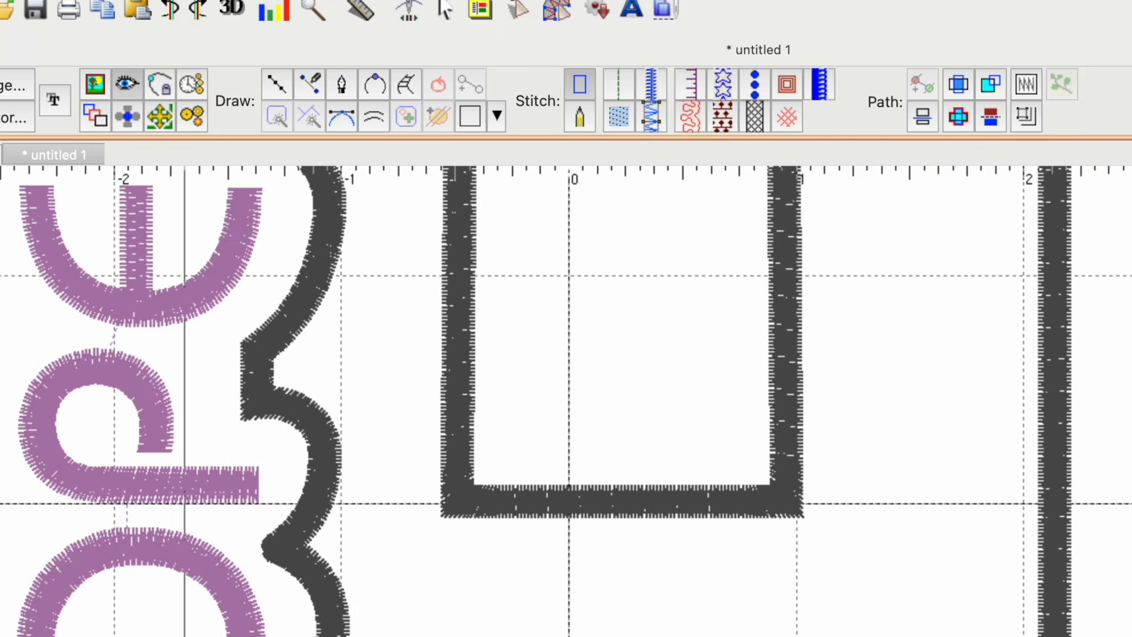
scroll(569, 504, "up", 1)
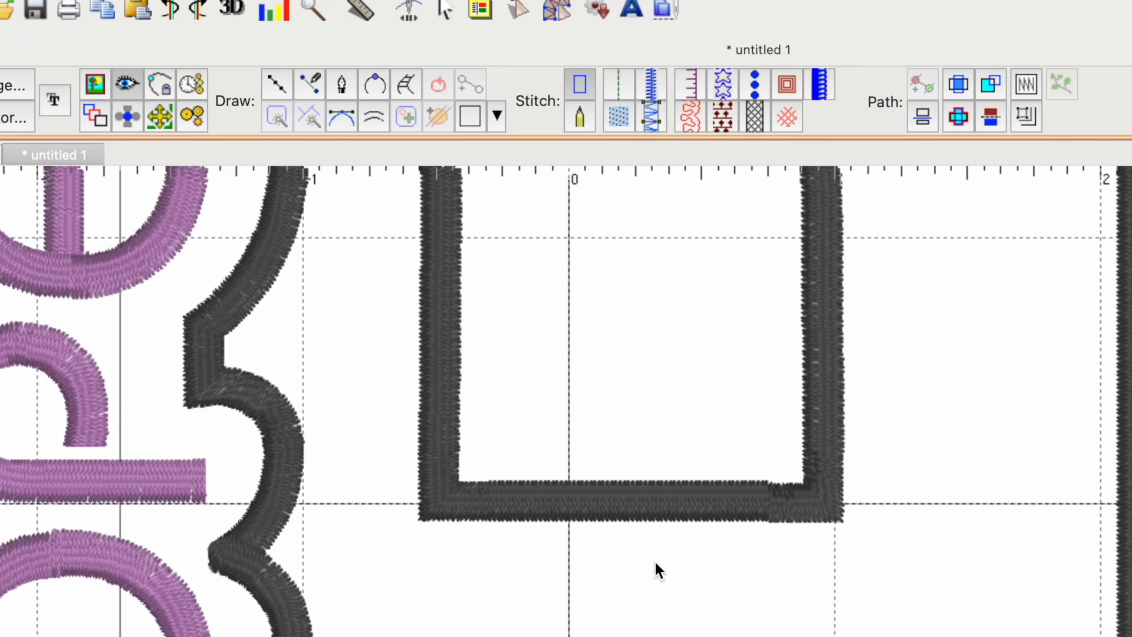
Step: Select the satin border and reposition the curve points above and beside the letter E to smooth the scallop
scroll(590, 551, "up", 7)
scroll(589, 551, "left", 3)
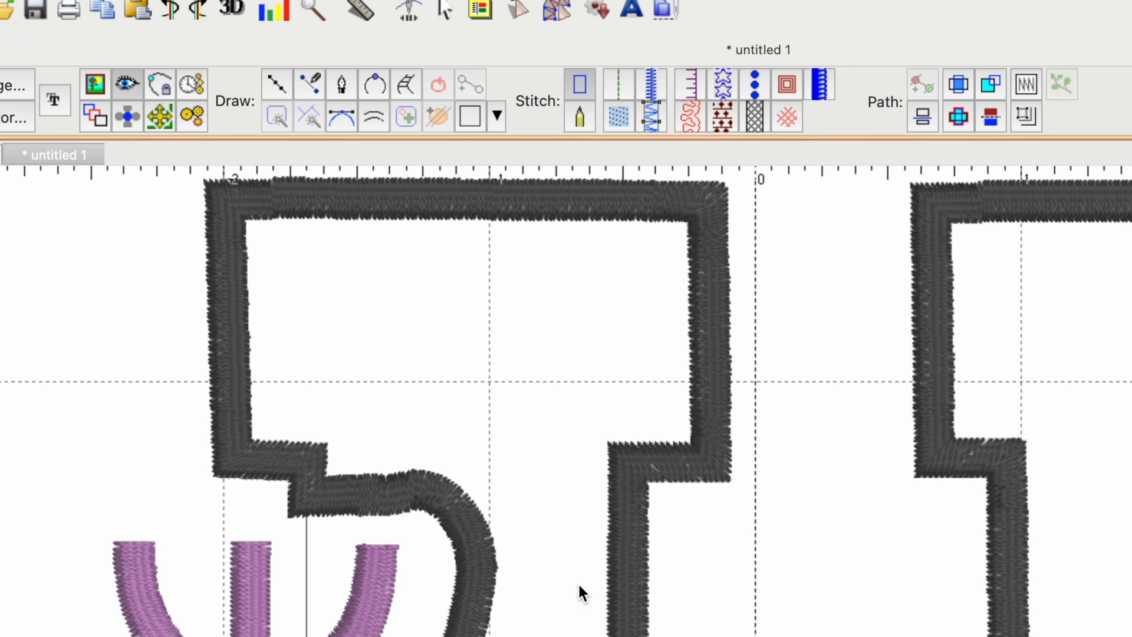
double_click(373, 490)
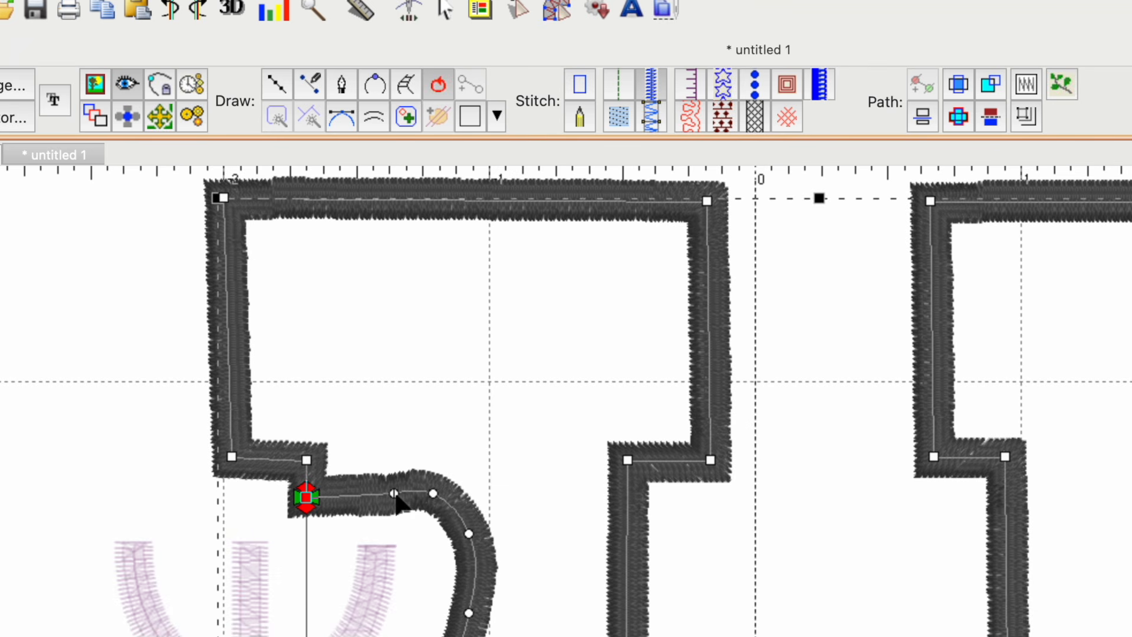
left_click(394, 494)
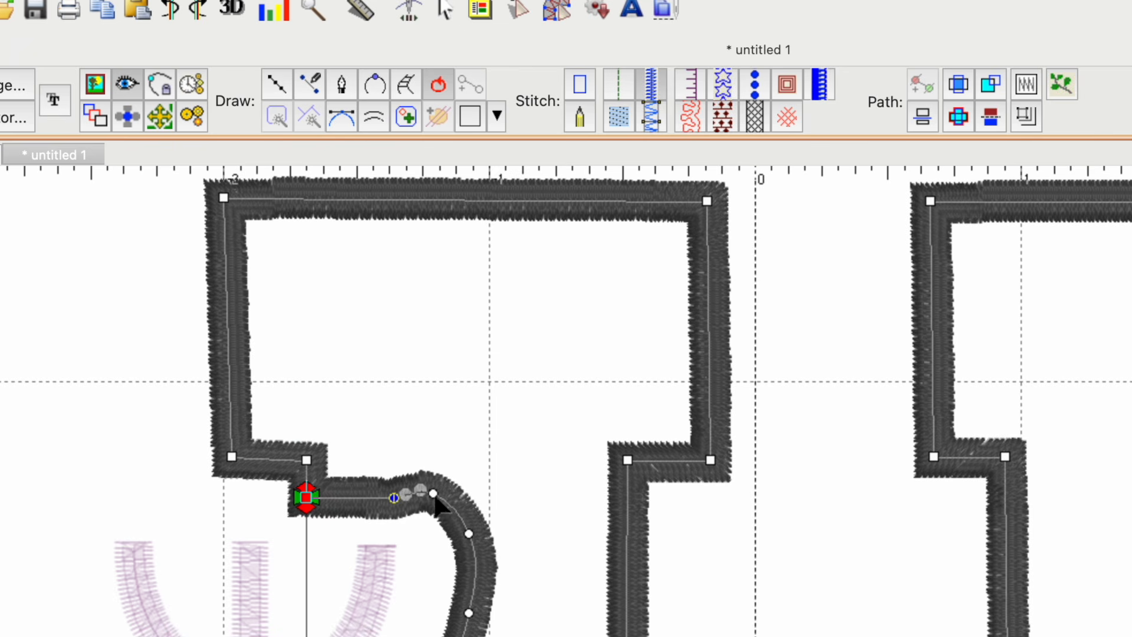
left_click_drag(434, 498, 461, 539)
left_click_drag(469, 613, 463, 612)
left_click_drag(421, 476, 416, 476)
left_click_drag(379, 523, 369, 524)
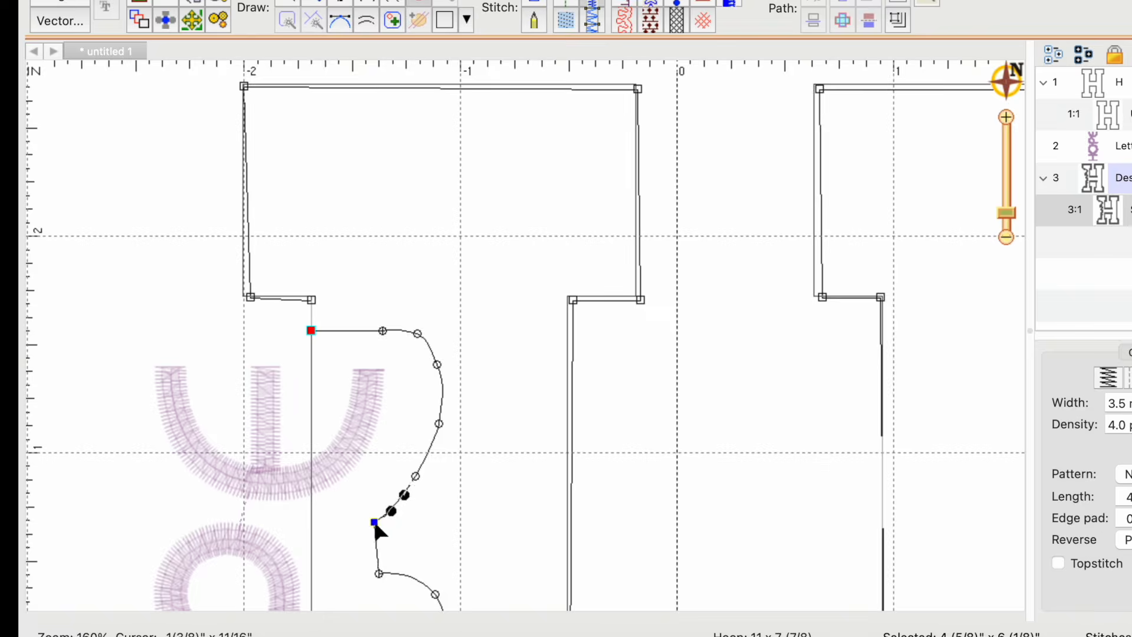
left_click_drag(380, 575, 371, 575)
Step: Reposition the border's curve points beside the letters P and O to even out the scallops
scroll(373, 572, "down", 6)
left_click_drag(450, 252, 446, 252)
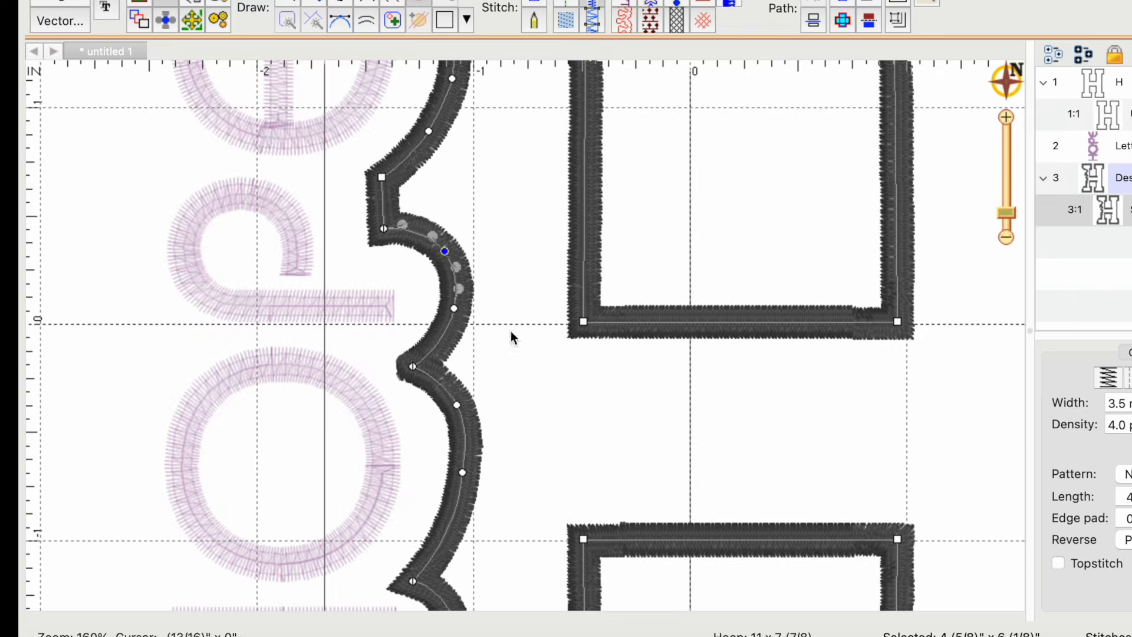
scroll(471, 295, "down", 5)
left_click_drag(384, 358, 400, 363)
left_click_drag(518, 386, 505, 191)
left_click_drag(378, 263, 380, 266)
left_click_drag(411, 334, 404, 333)
Step: Refine the border's curve points beside the lettering's H and down to the left stem's lower outer notch
mouse_move(284, 377)
left_mouse_down()
mouse_move(313, 397)
mouse_move(283, 376)
left_mouse_up()
left_click_drag(310, 390, 310, 361)
left_click_drag(282, 409, 284, 410)
left_click_drag(374, 383, 371, 375)
left_click_drag(404, 333, 400, 329)
left_click_drag(413, 211, 409, 212)
left_click_drag(367, 159, 365, 153)
left_click_drag(222, 412, 246, 436)
Step: Straighten the border's corner points around the lower notch between the stems and the adjoining inner serif corners
scroll(263, 420, "down", 5)
left_click_drag(640, 440, 640, 439)
left_click_drag(640, 225, 575, 226)
scroll(561, 247, "up", 10)
left_click_drag(542, 267, 542, 266)
left_click_drag(857, 266, 858, 268)
scroll(765, 424, "down", 5)
scroll(766, 425, "right", 3)
left_click(766, 426)
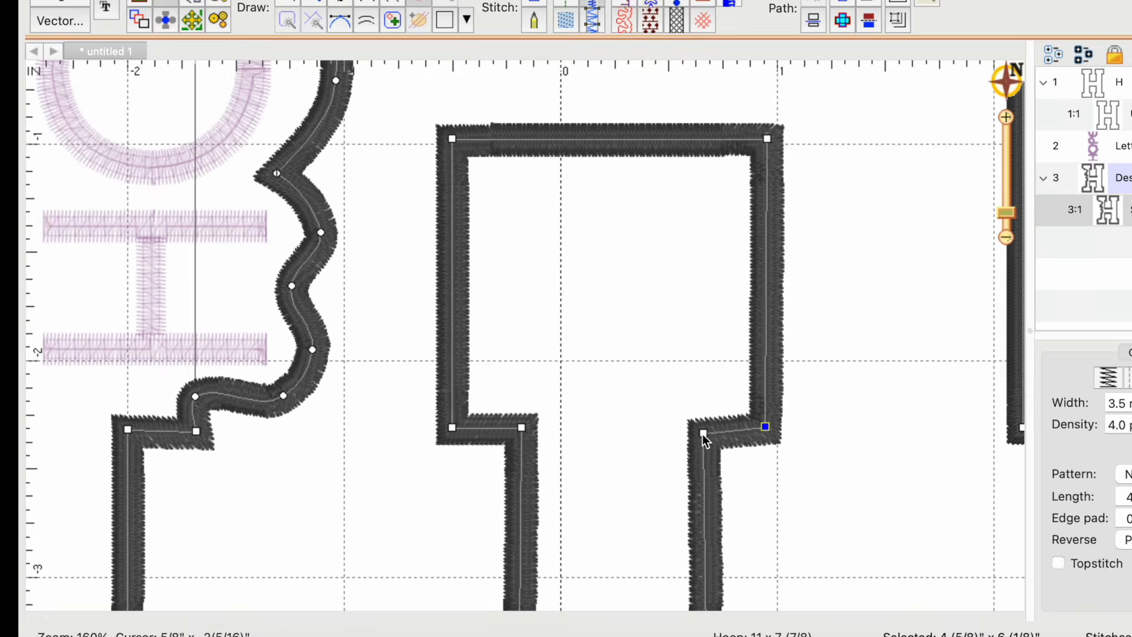
left_click_drag(703, 434, 698, 429)
Step: Square up the border's corner points on the right stem's bottom serif
left_click_drag(805, 489, 733, 276)
left_click_drag(634, 429, 626, 428)
left_click_drag(973, 422, 715, 409)
left_click_drag(715, 198, 713, 195)
left_click_drag(648, 195, 648, 195)
Step: Align the border's corner points around the right stem's upper part and top serif
scroll(704, 424, "up", 15)
scroll(704, 424, "right", 1)
left_click_drag(588, 244, 588, 243)
left_click_drag(664, 243, 659, 243)
left_click_drag(717, 321, 664, 574)
left_click_drag(596, 288, 602, 285)
left_click_drag(215, 288, 211, 283)
Step: Straighten the remaining corner points of the border around the H's stems and serifs
left_click_drag(217, 496, 211, 494)
left_click_drag(344, 494, 508, 136)
left_click_drag(443, 506, 444, 509)
left_click_drag(130, 508, 127, 506)
left_click_drag(204, 347, 395, 538)
left_click_drag(322, 330, 317, 328)
left_click_drag(390, 330, 387, 329)
left_click_drag(422, 187, 413, 305)
left_click_drag(378, 239, 378, 233)
left_click_drag(335, 316, 657, 298)
left_click_drag(311, 219, 307, 217)
left_click_drag(313, 429, 331, 312)
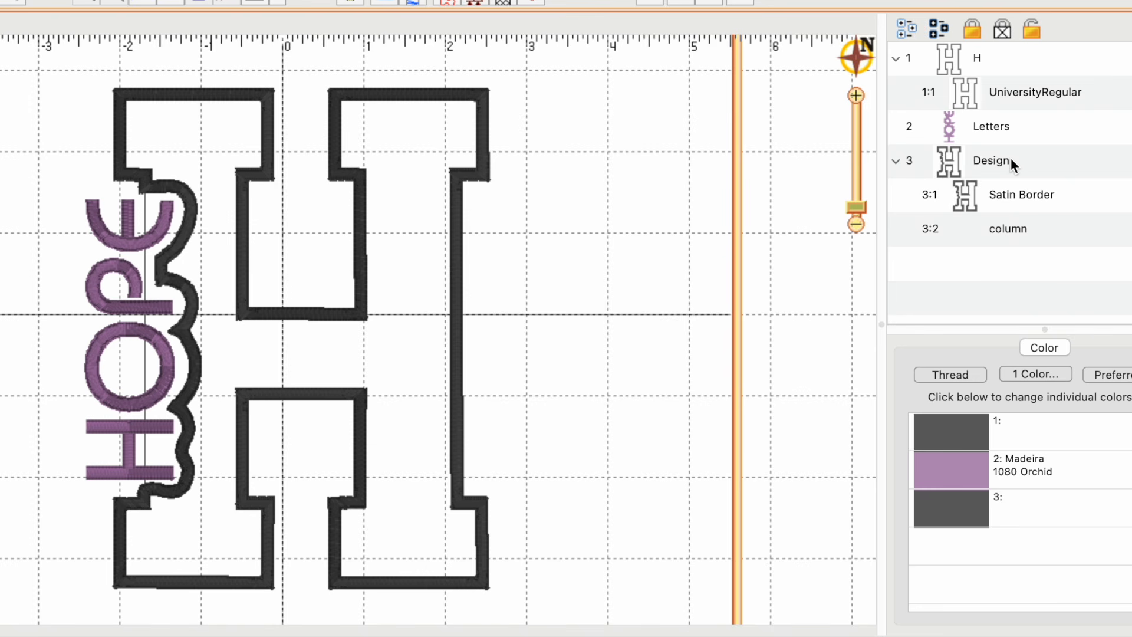
Step: Convert the satin border to a Run stitch and set its stitch length to 3.0 mm
left_click(1010, 190)
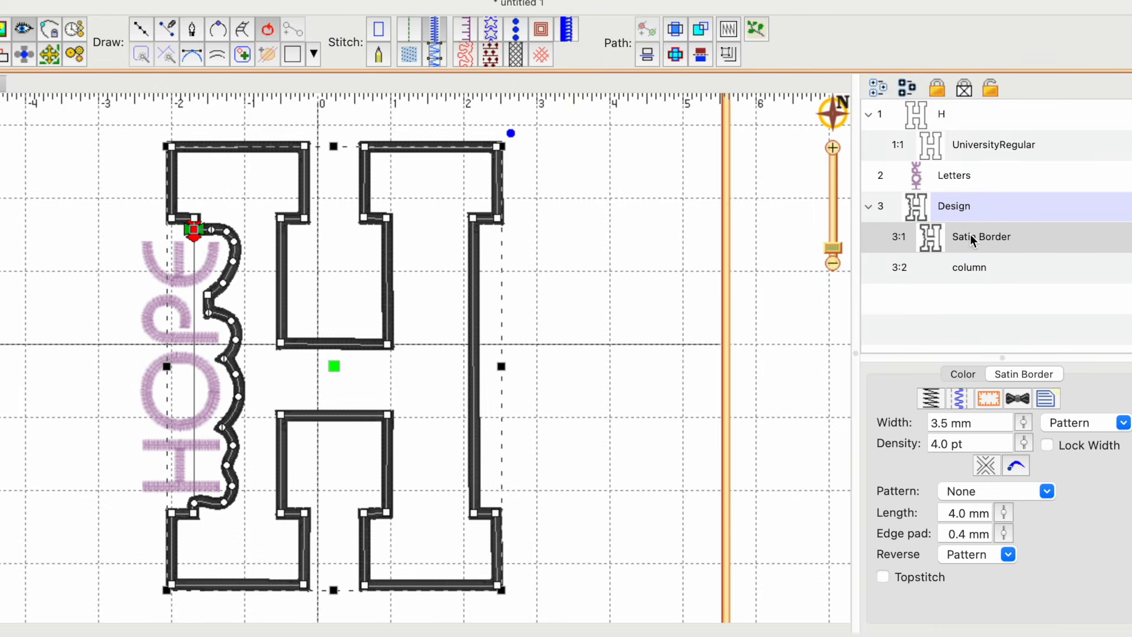
left_click(408, 30)
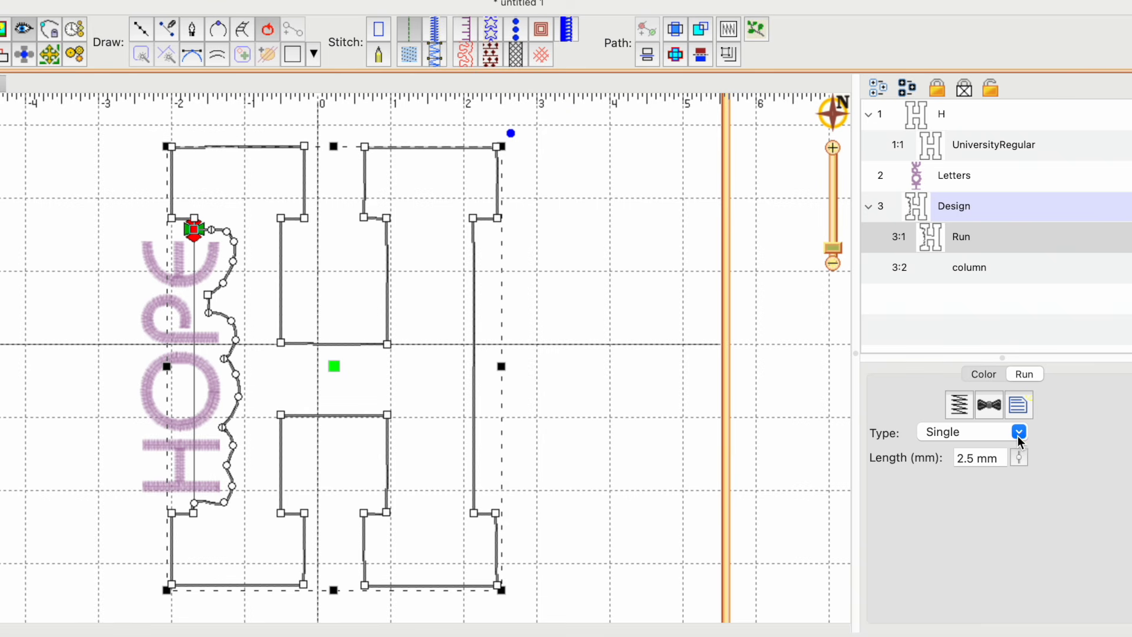
left_click(1020, 459)
left_click_drag(1020, 459, 1020, 443)
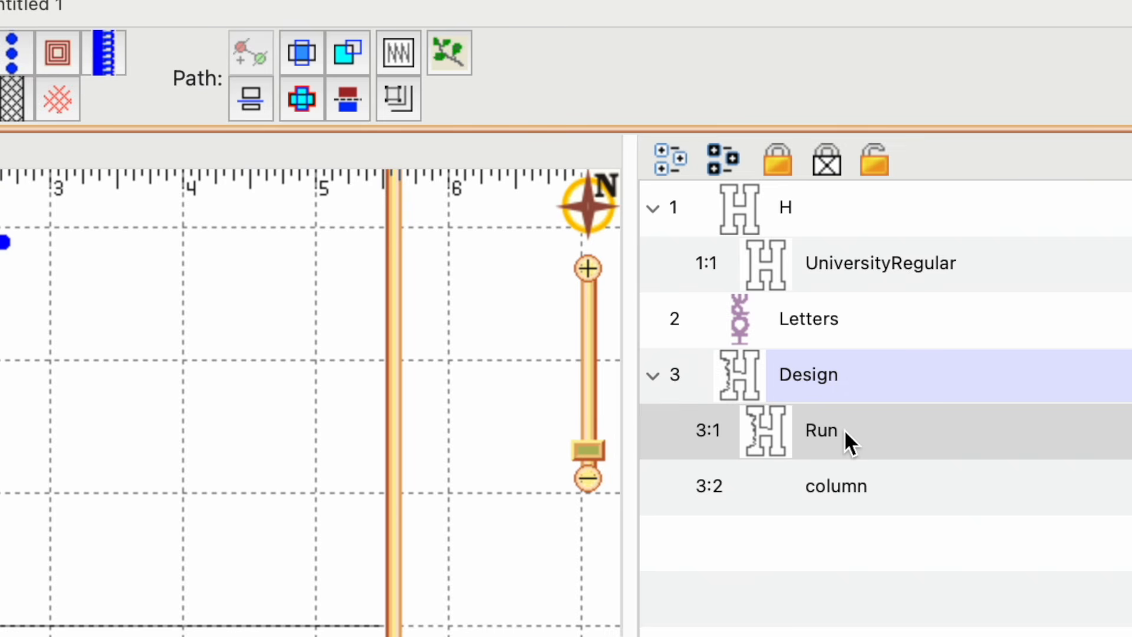
Step: Duplicate the run outline within the Design group and delete the empty column object
key("super+v")
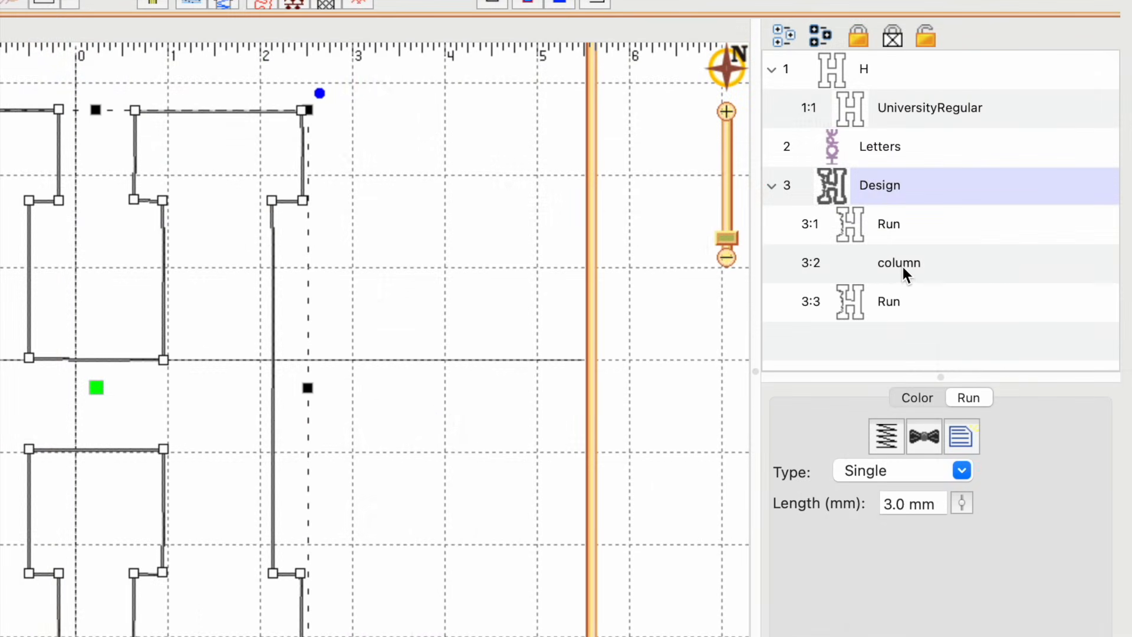
left_click(903, 266)
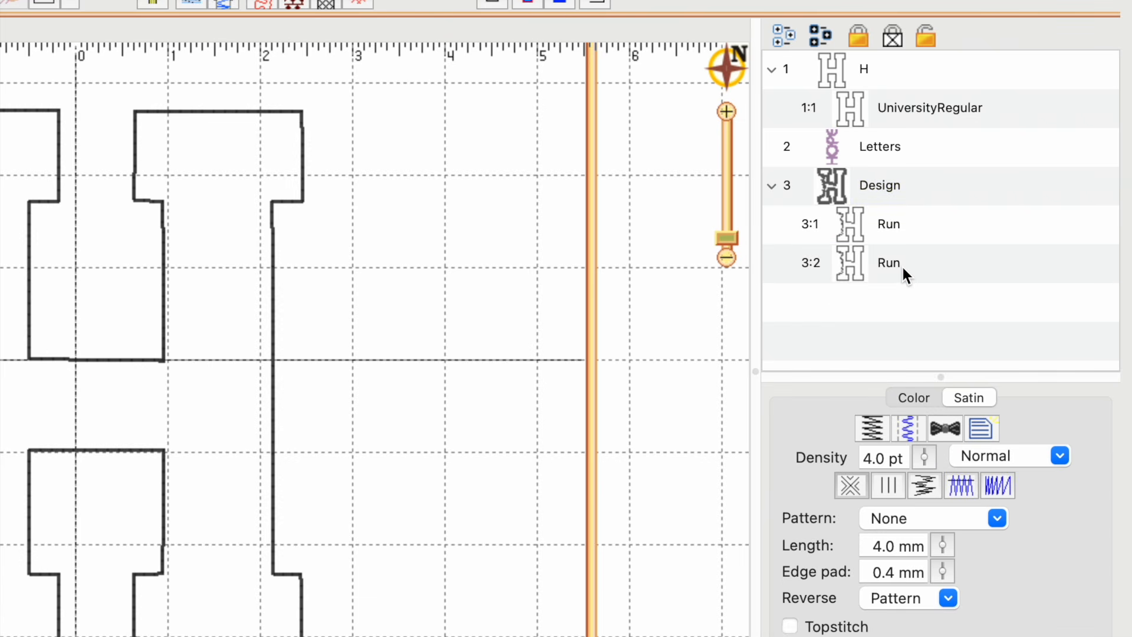
Step: Adjust the second run outline's stitch length and choose Single as its stitch type
left_click(899, 267)
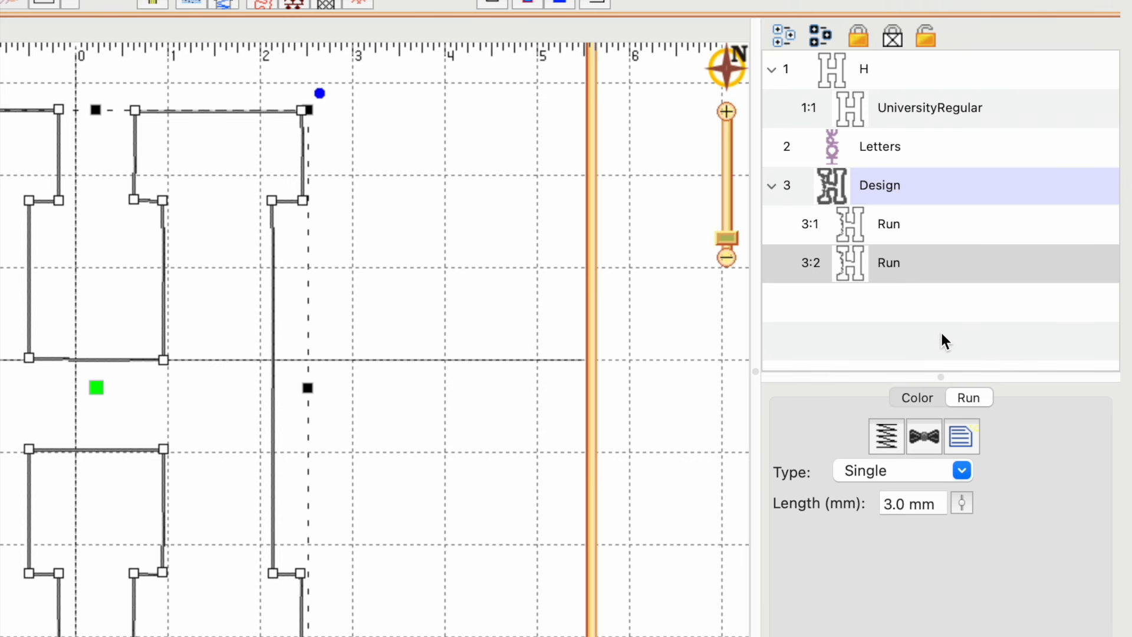
left_click(962, 502)
left_click_drag(962, 502, 962, 514)
left_click(963, 471)
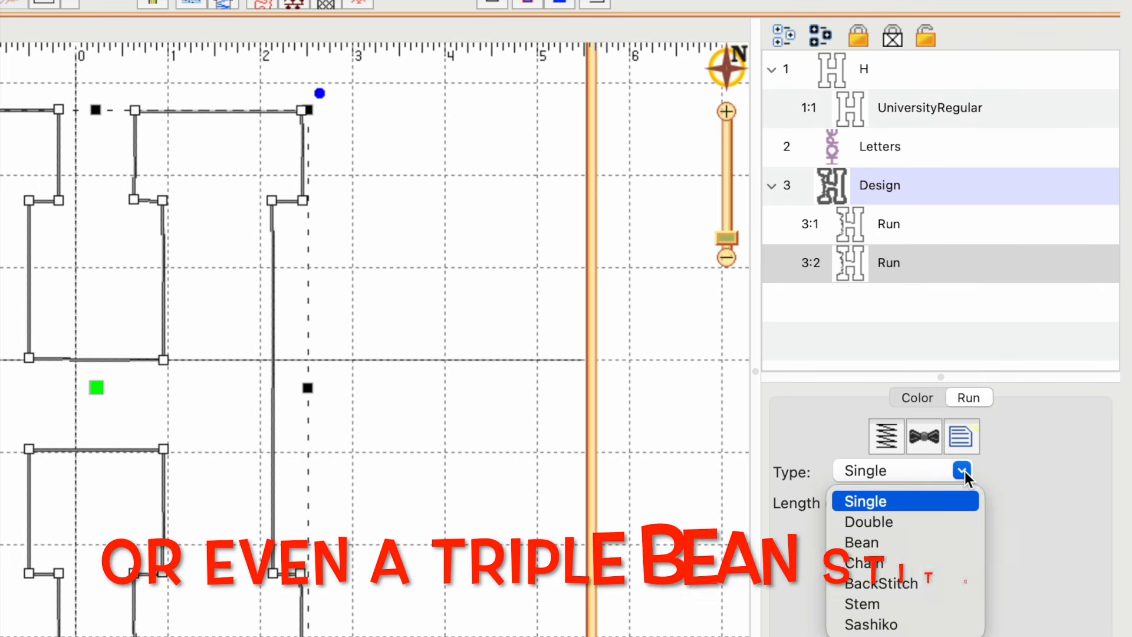
left_click(932, 501)
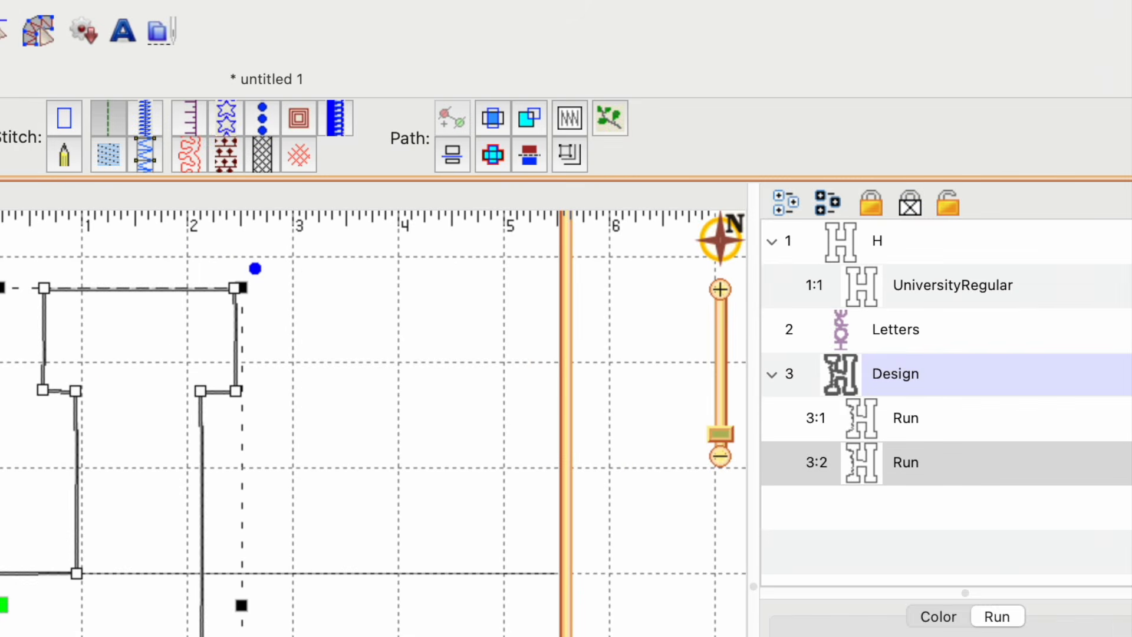
Step: Paste a third copy of the outline and convert it to a Satin Border
key("super+v")
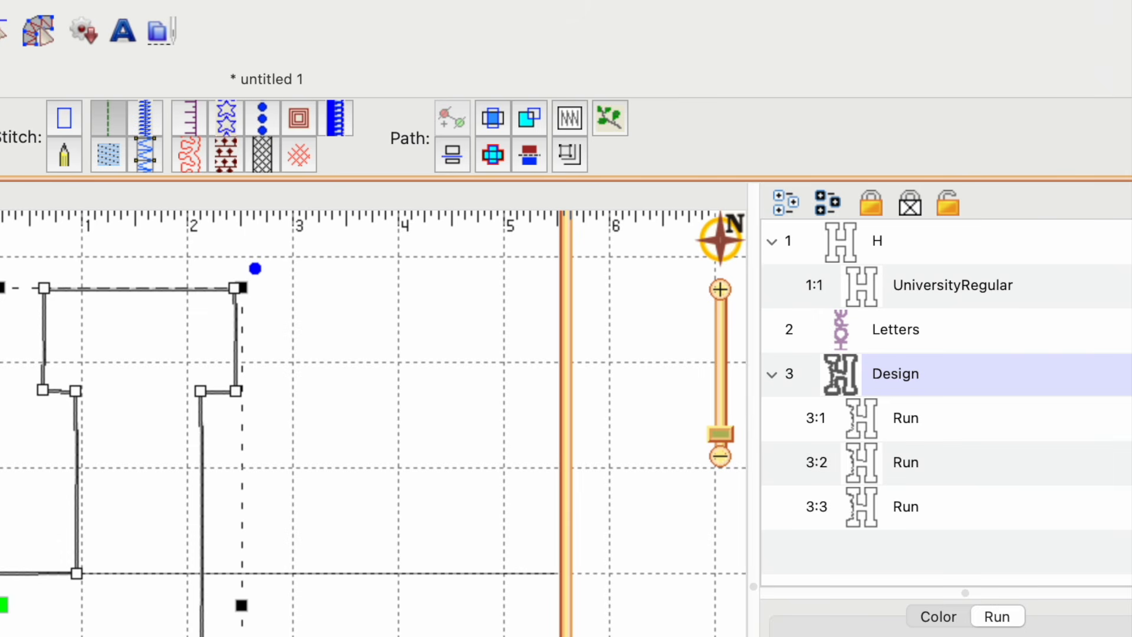
double_click(917, 500)
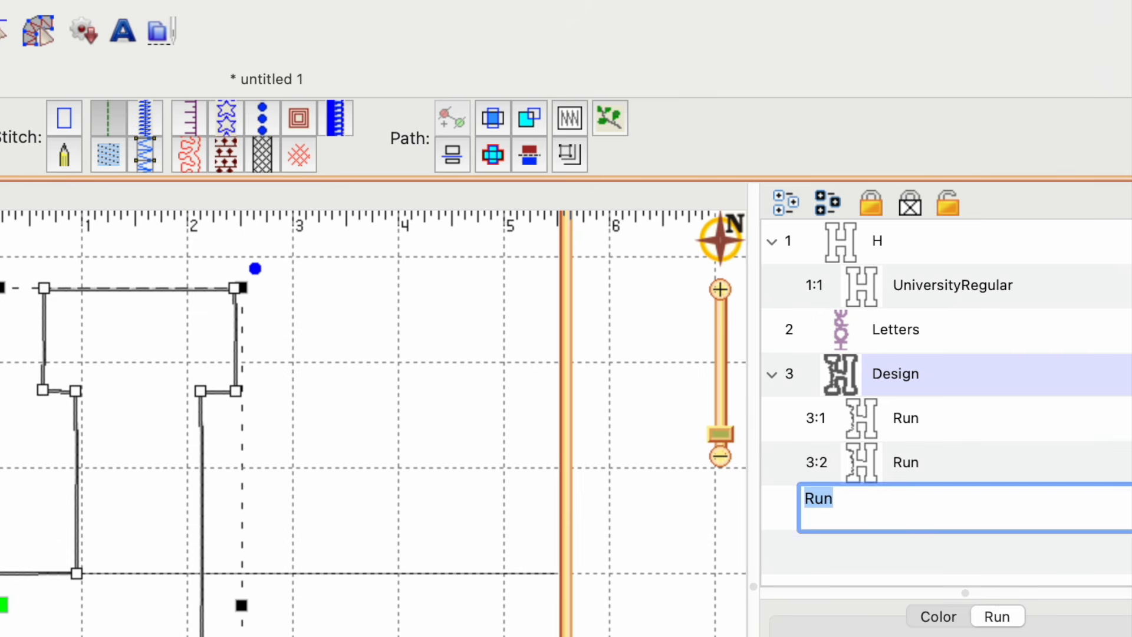
left_click(788, 556)
left_click(908, 501)
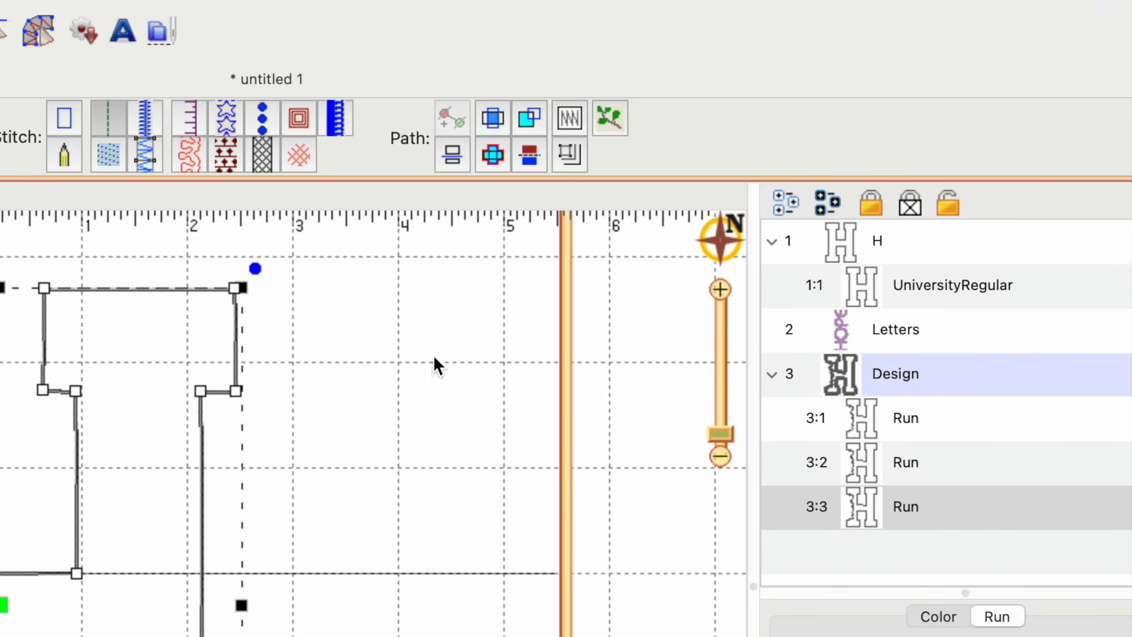
left_click(150, 119)
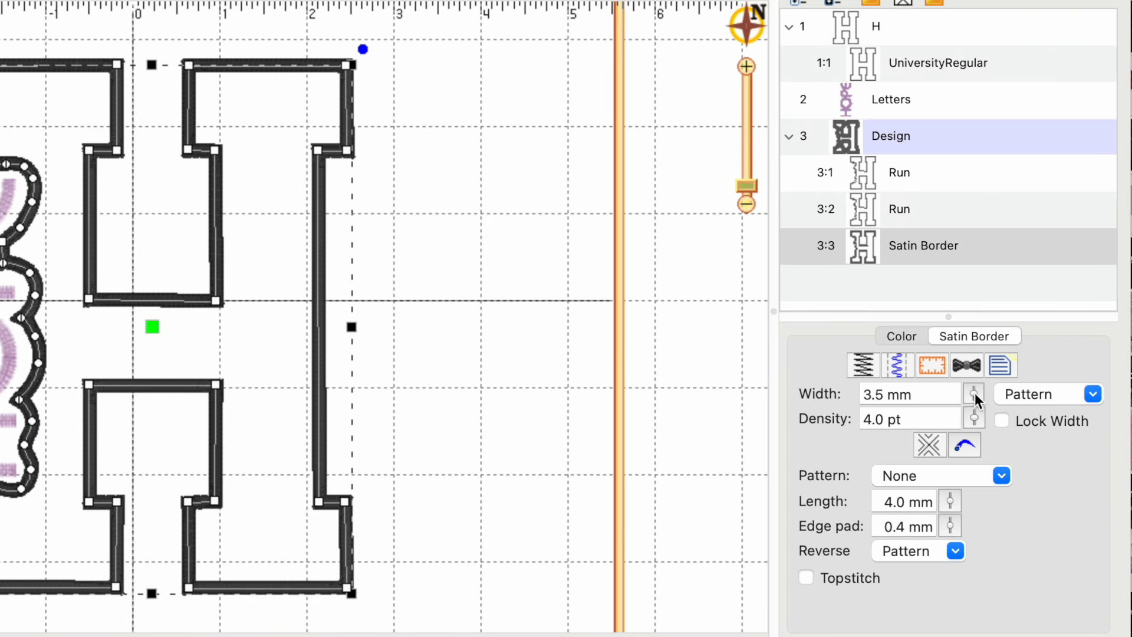
Step: Set the satin border's width to 4.0 mm and turn on its ties at both entry and exit
left_click_drag(975, 391, 972, 371)
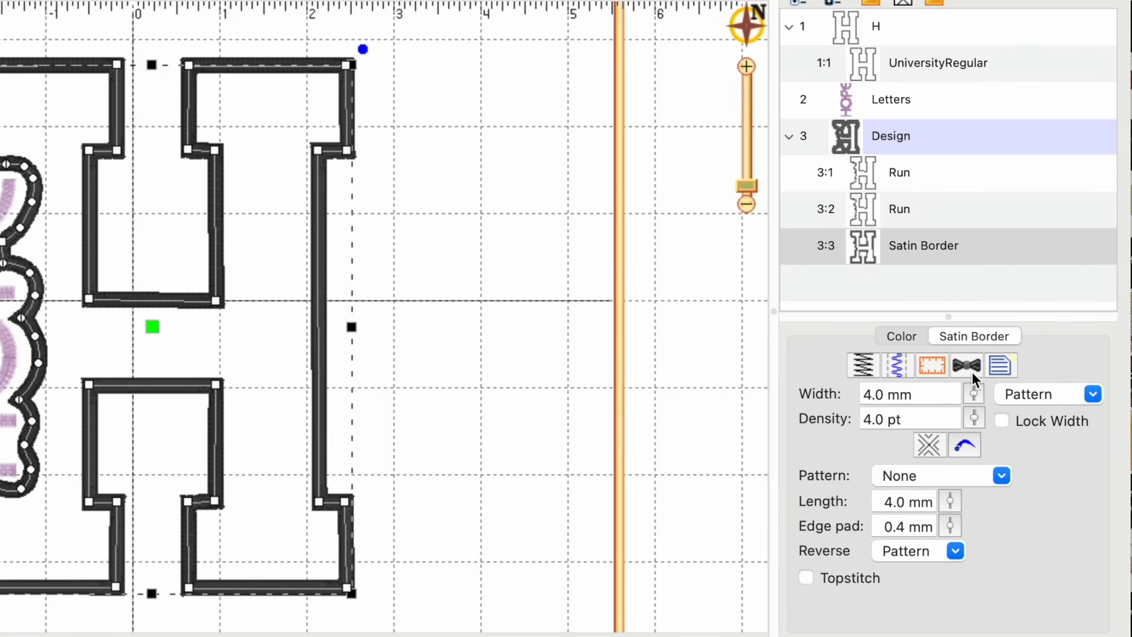
left_click(519, 375)
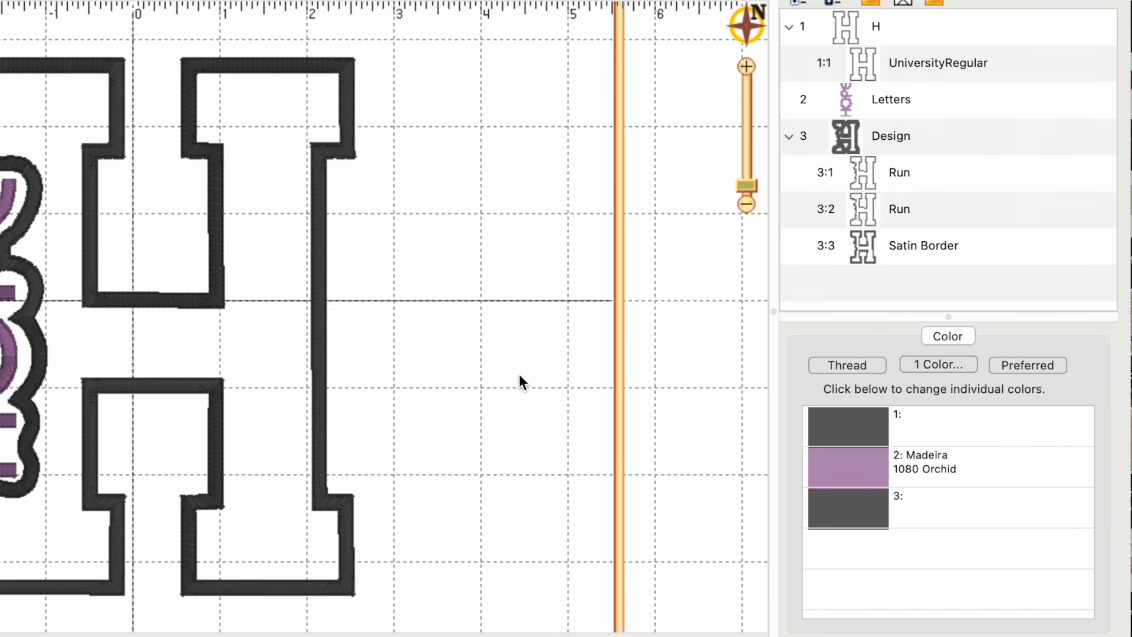
left_click(915, 244)
left_click(967, 363)
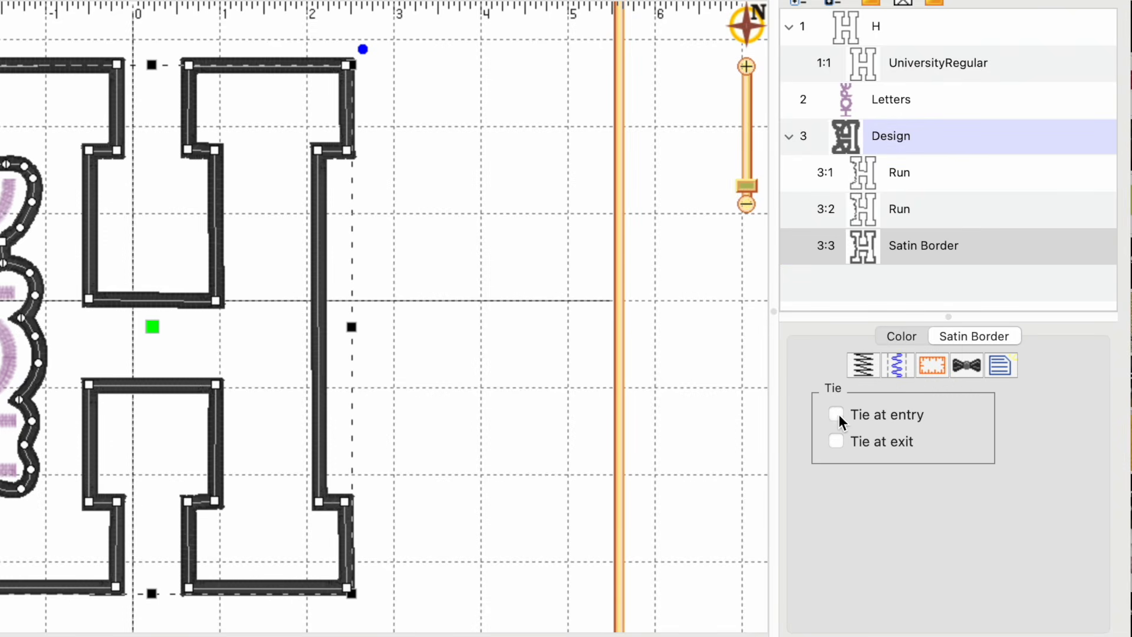
left_click(837, 441)
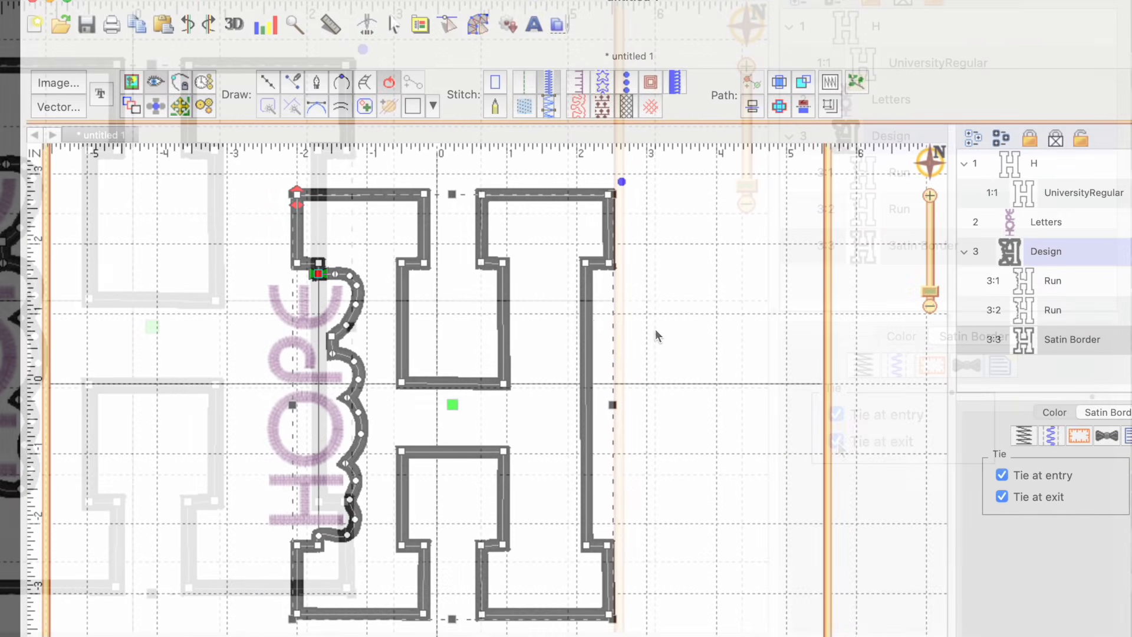
Step: Deselect the border and run the stitch simulation through to the end of the design
left_click(697, 348)
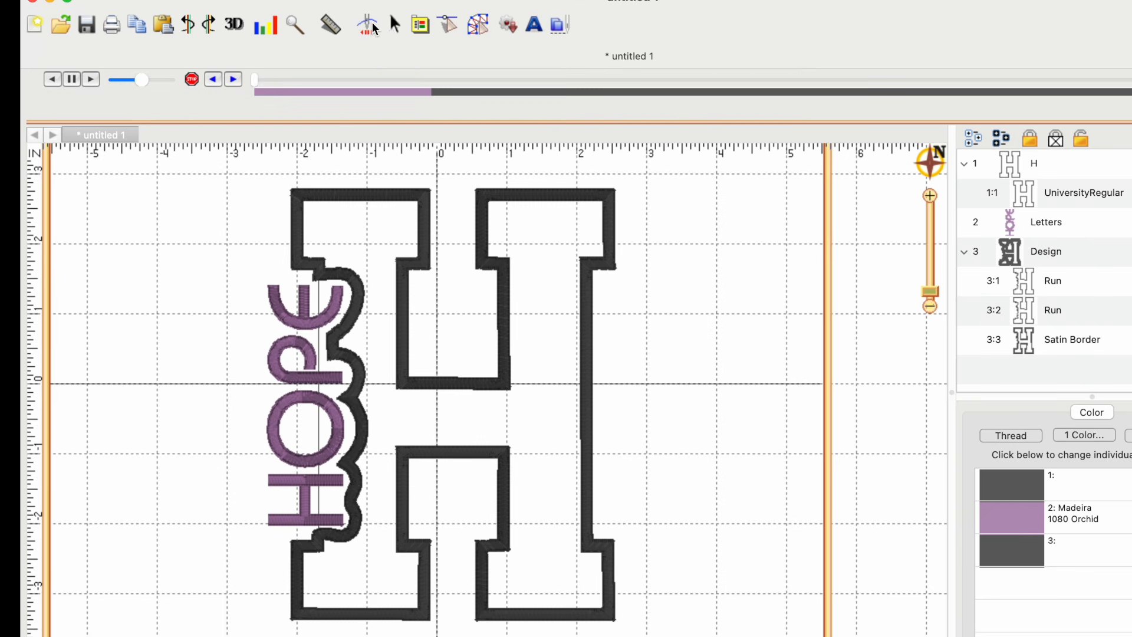
left_click_drag(258, 87, 778, 62)
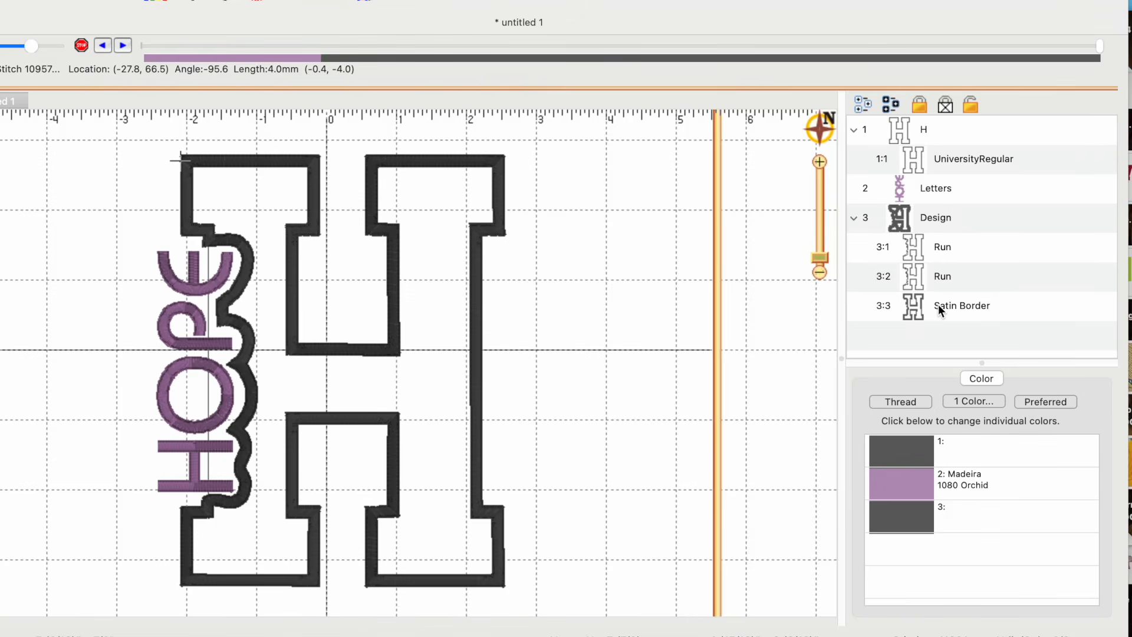
Step: Change the second run outline's thread color to Madeira Poly 1545 Winter Mint
left_click(942, 274)
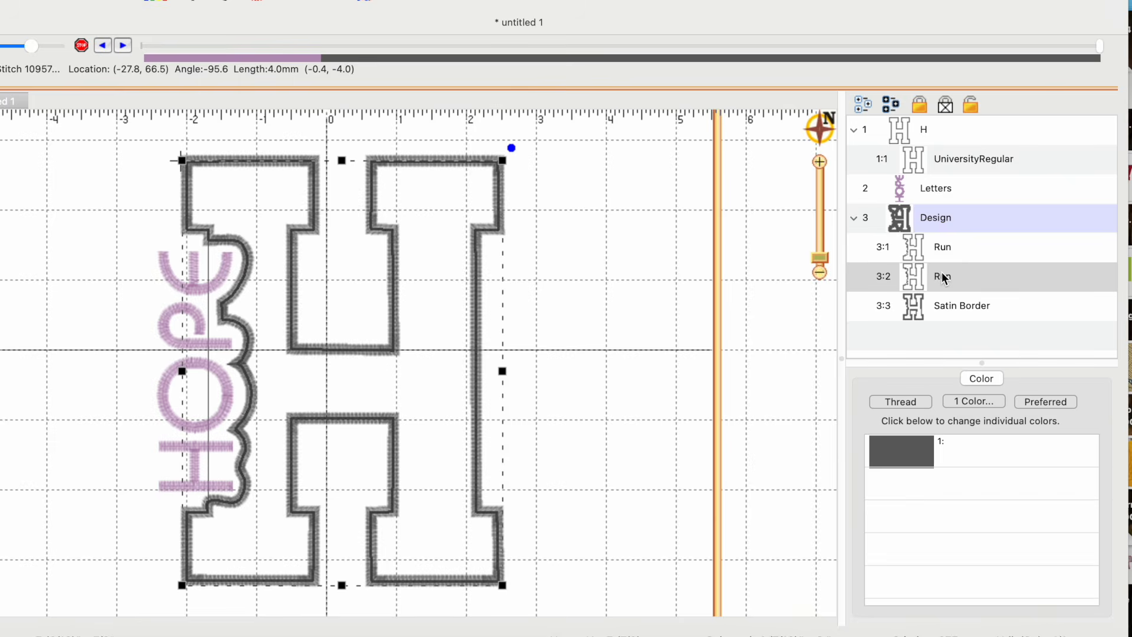
left_click(906, 442)
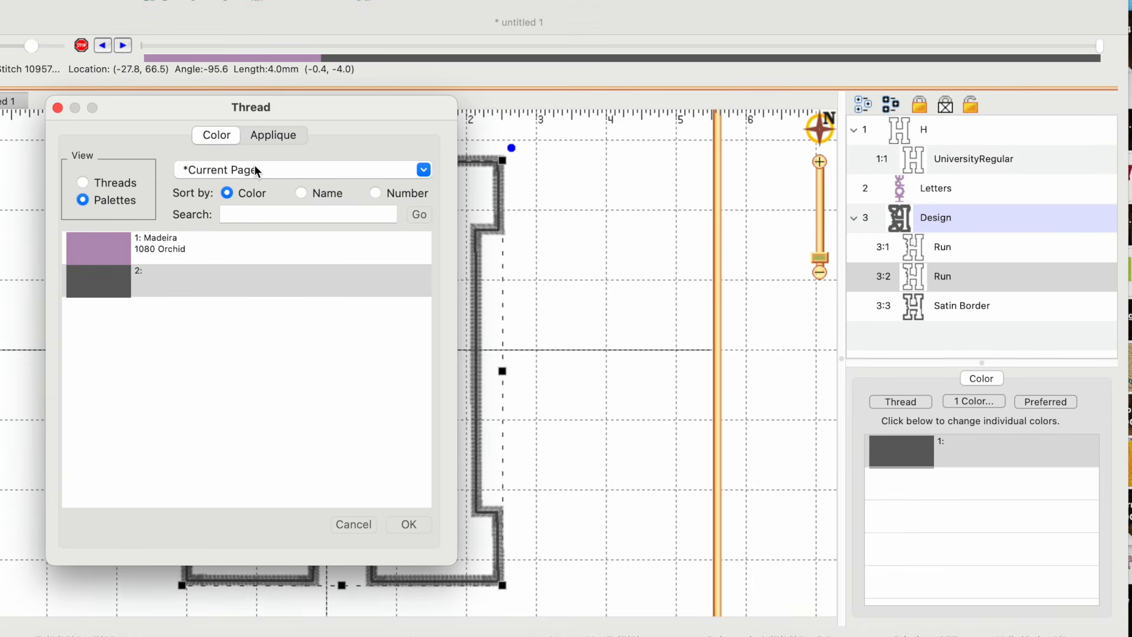
left_click(84, 183)
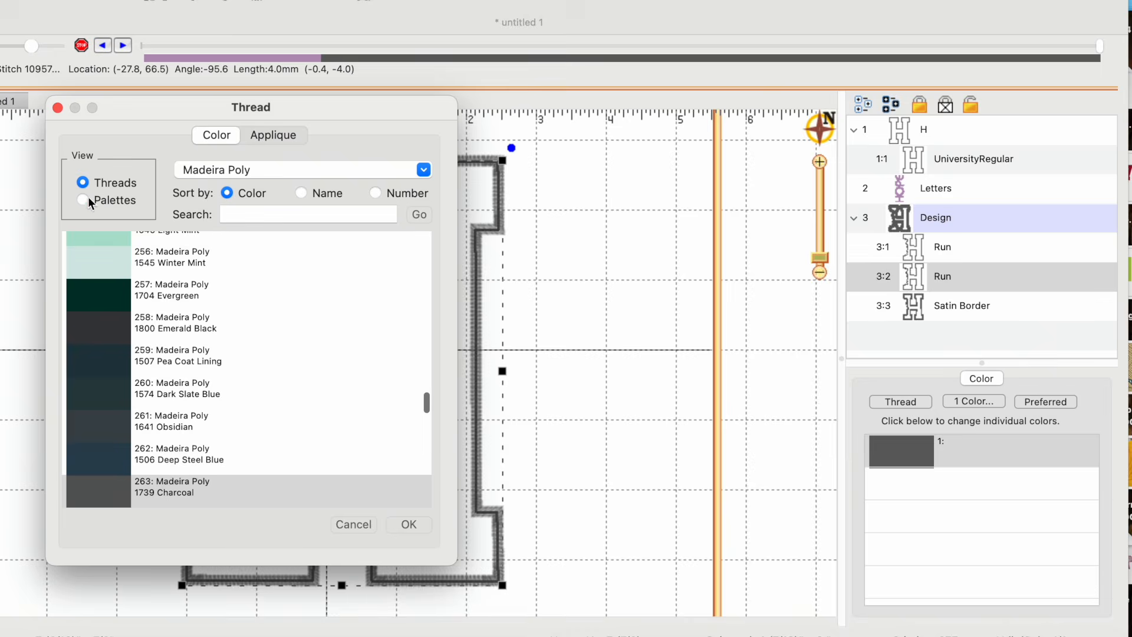
left_click(102, 265)
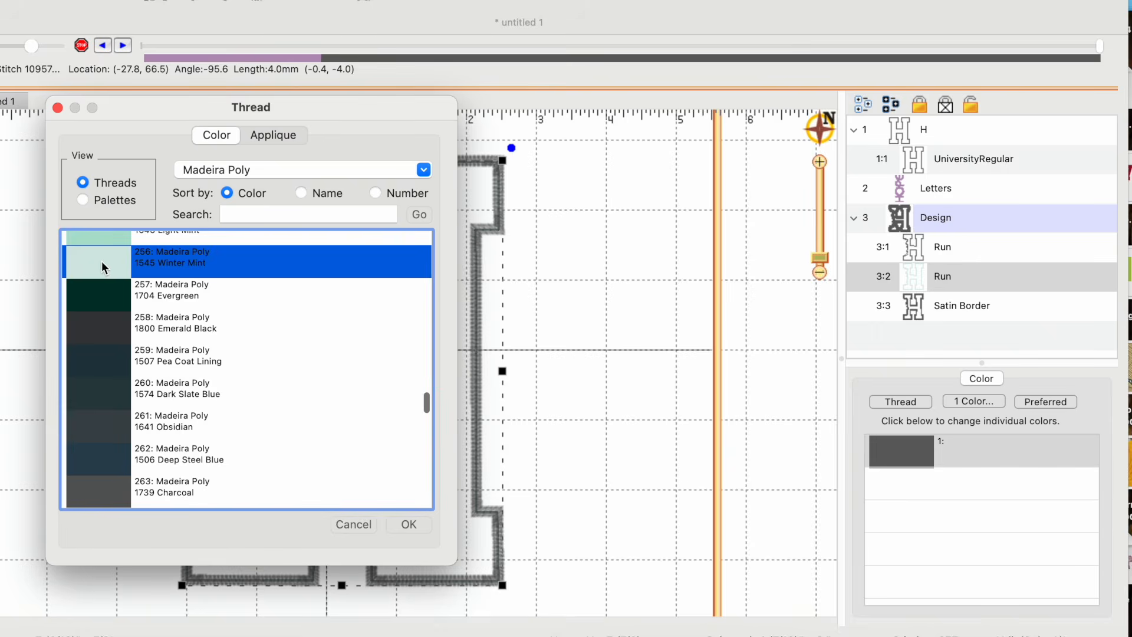
left_click(412, 524)
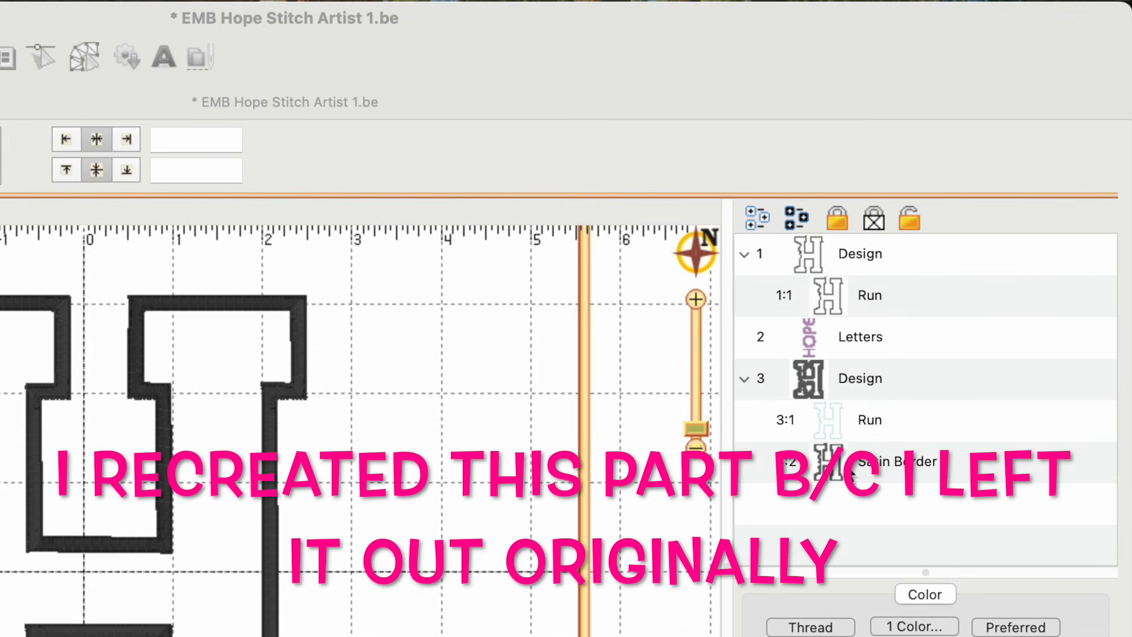
Step: Move the HOPE letters to the last position in the stitching sequence
left_click(854, 335)
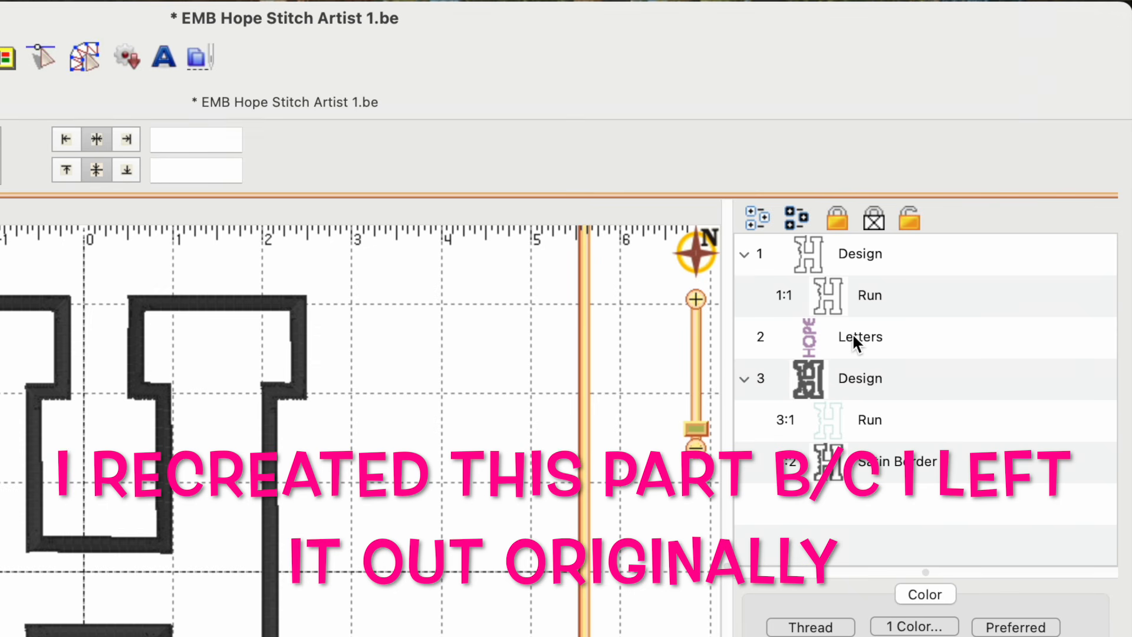
left_click(854, 336)
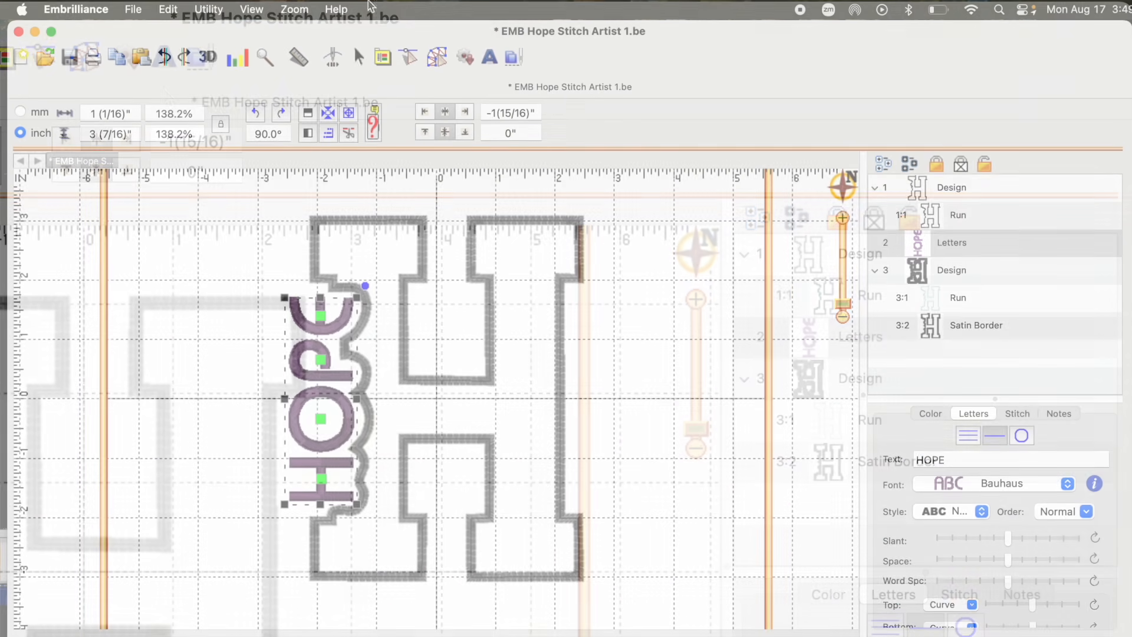
left_click(170, 10)
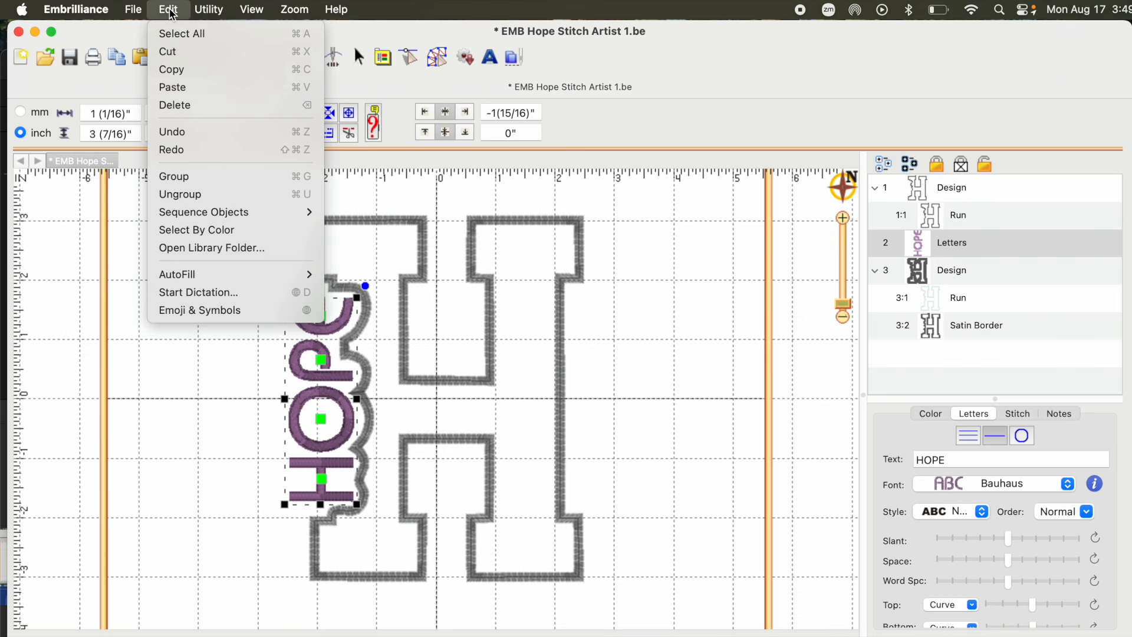
mouse_move(195, 210)
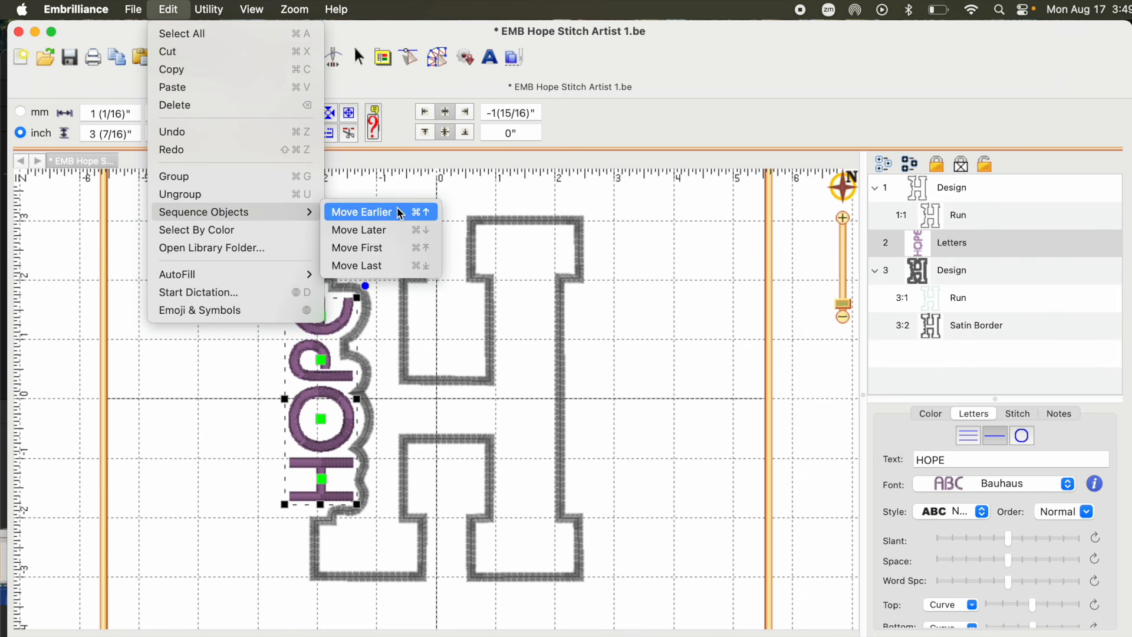
left_click(375, 267)
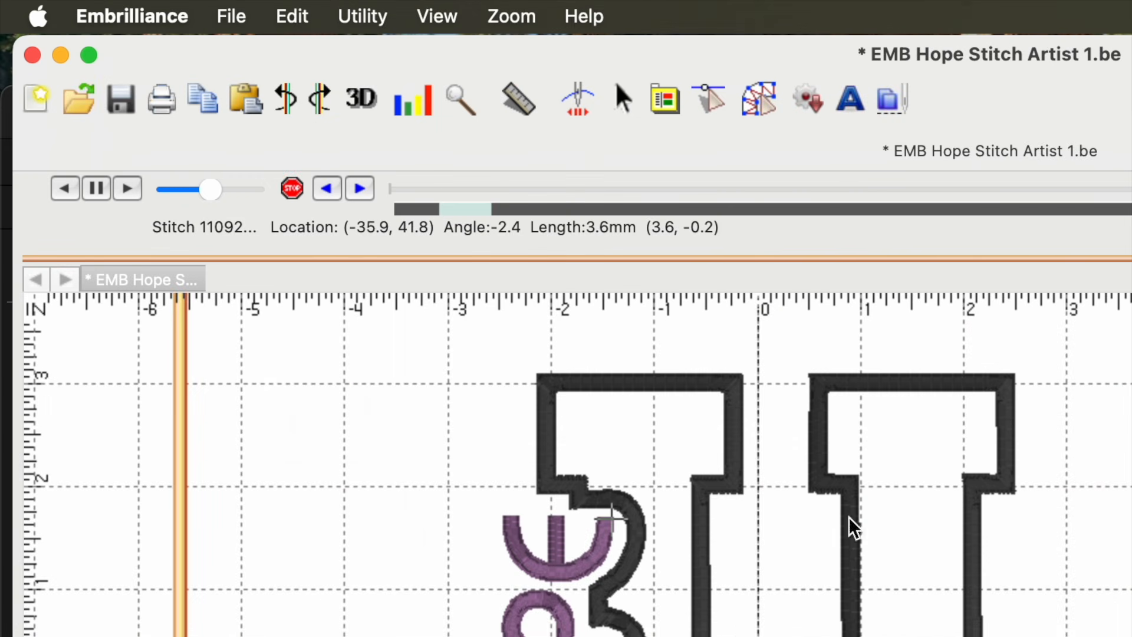
Step: Save the stitch and working files to the Desktop as EMB Hope Stitch Artist 1 in DST format, replacing the existing file
left_click(234, 18)
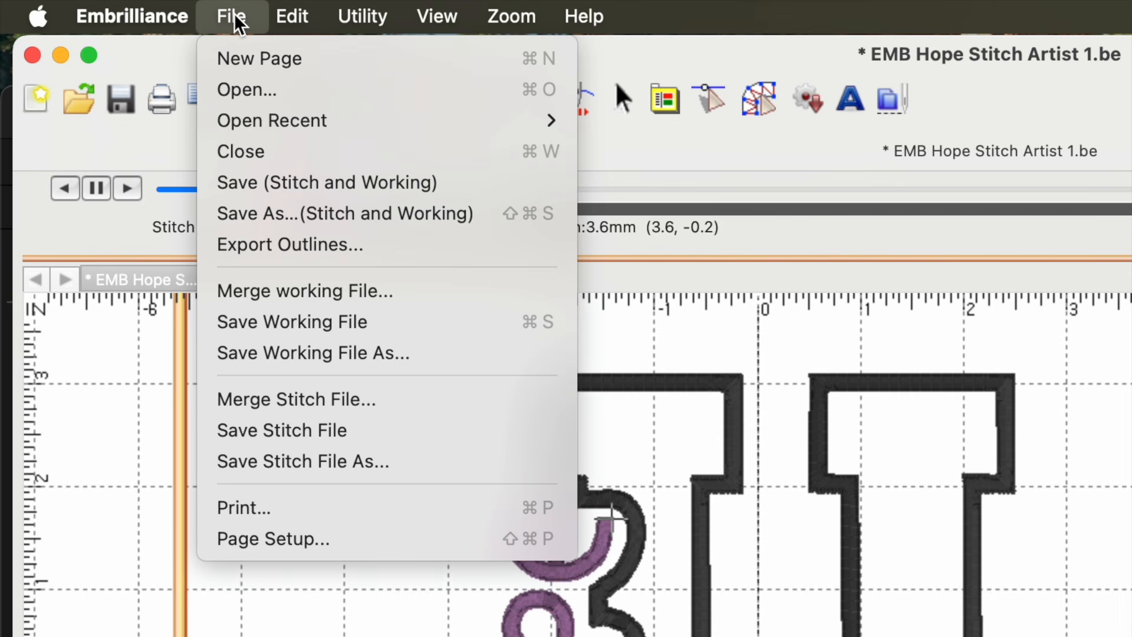
left_click(263, 217)
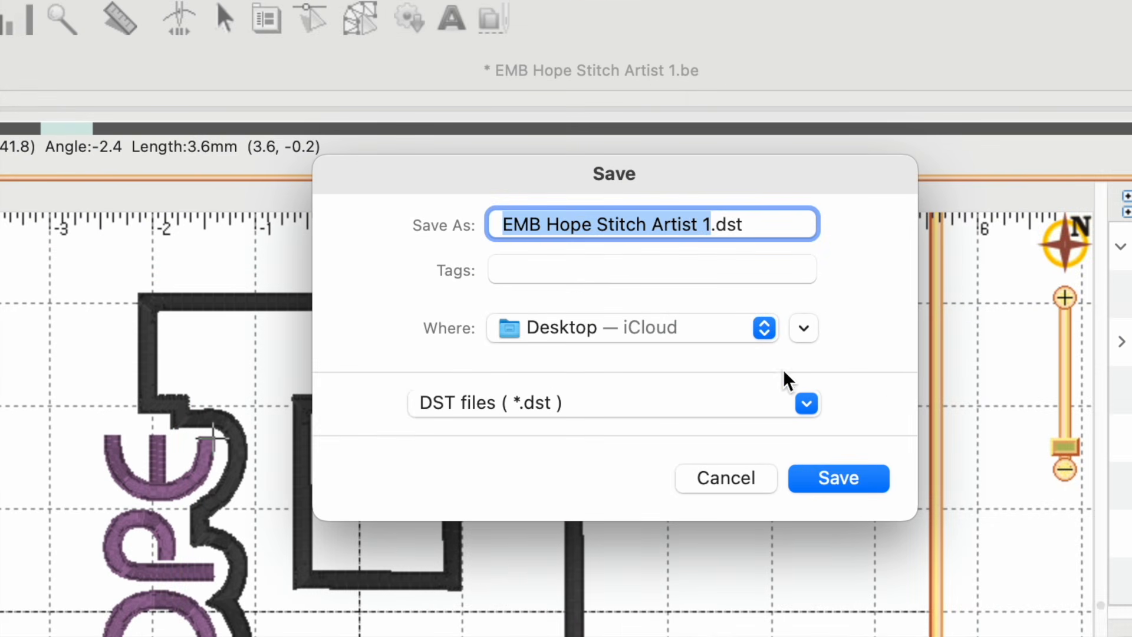
left_click(830, 478)
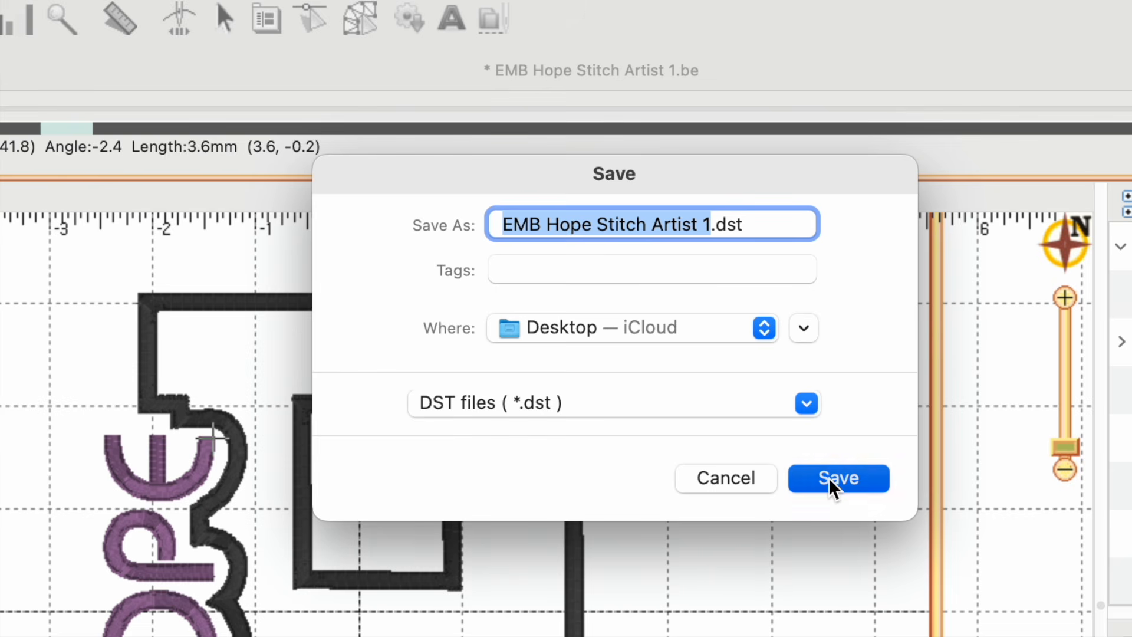
left_click(703, 530)
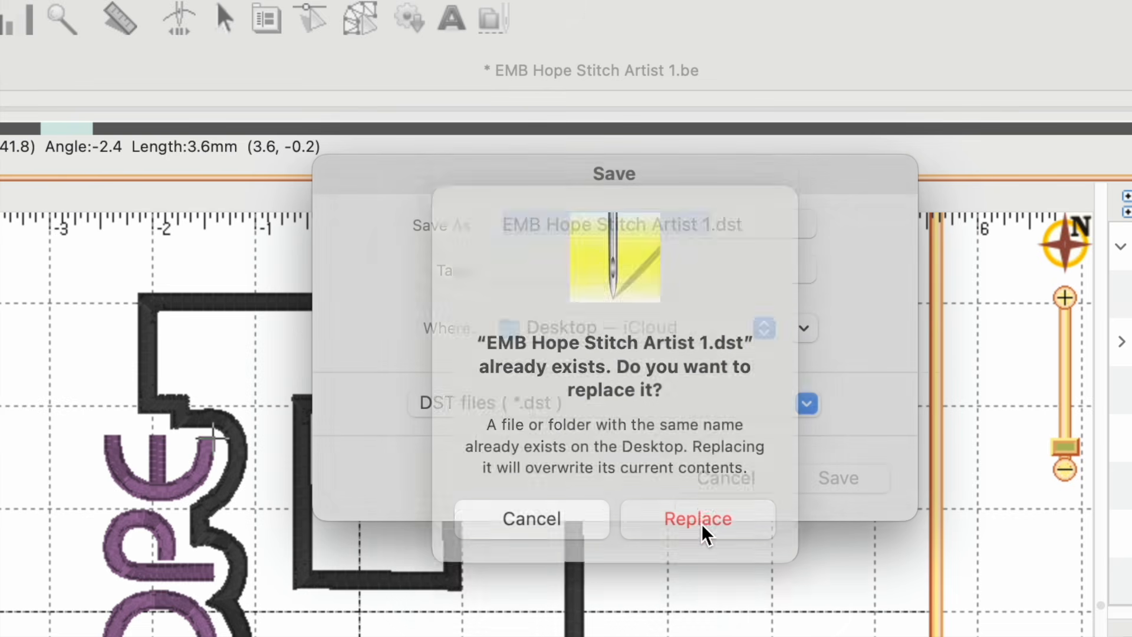